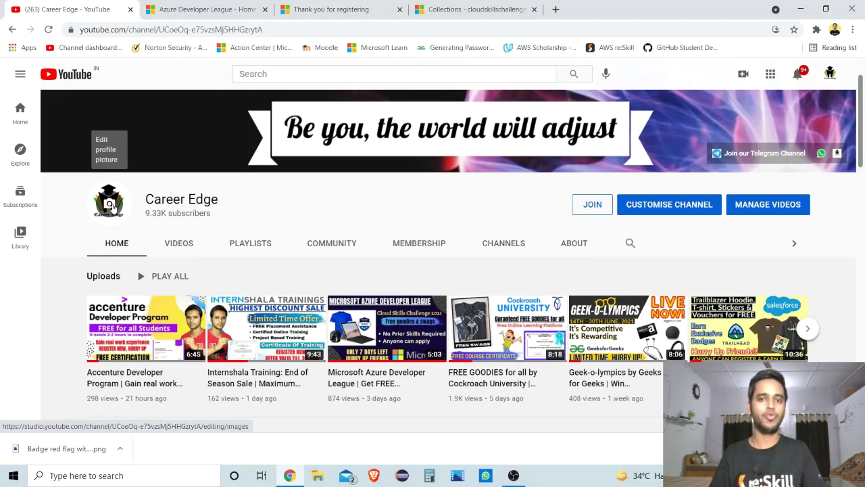
Open the Microsoft Azure Developer League video from the channel's uploads and skip the advert.
scroll(110, 204, "down", 2)
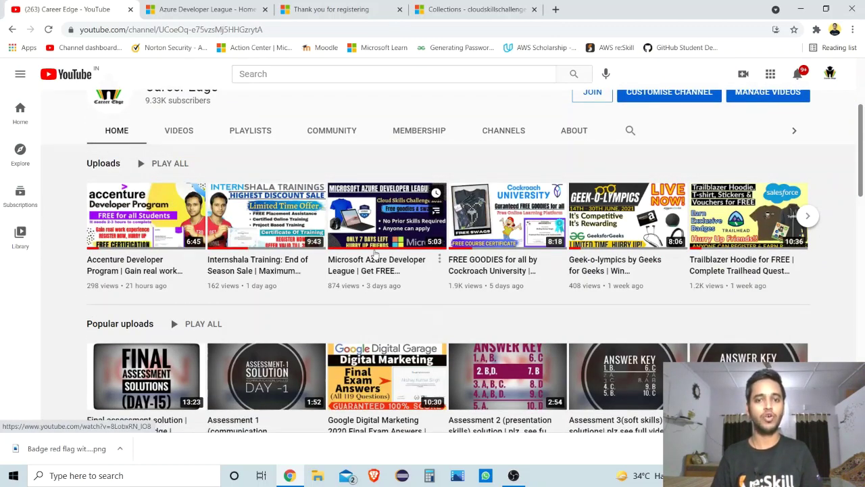
left_click(376, 265)
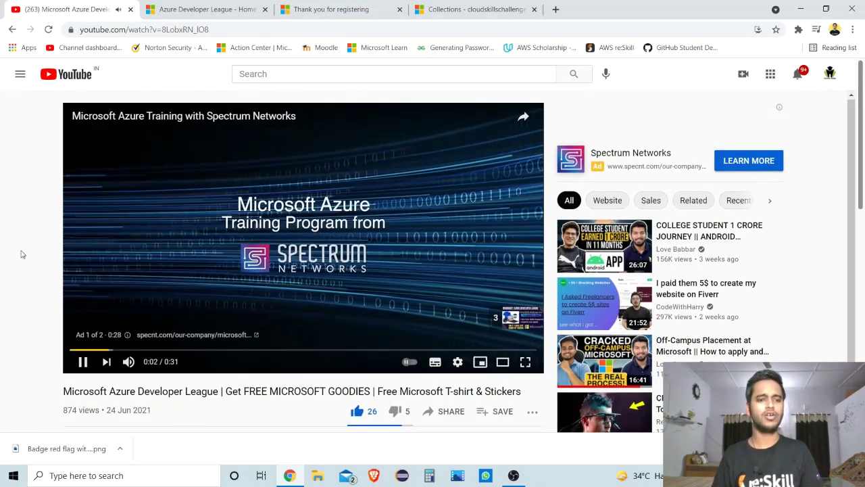
scroll(40, 250, "down", 2)
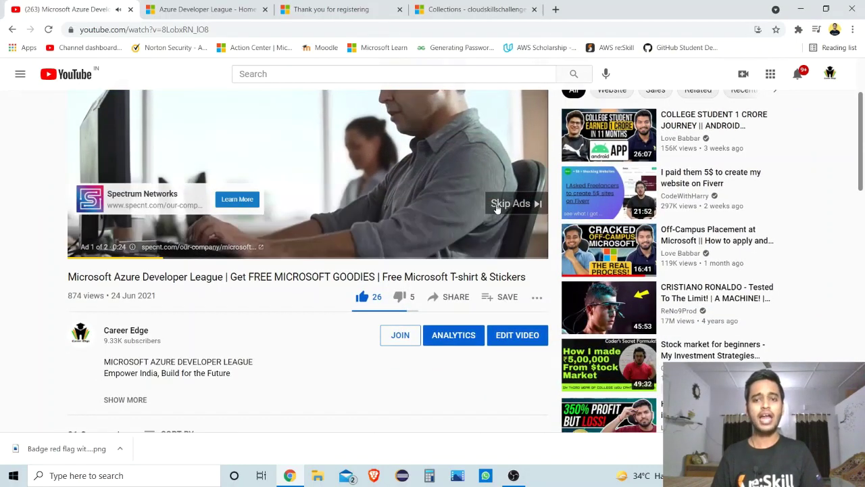
left_click(514, 203)
Read through the viewer comments under the Azure Developer League video and pause its playback.
scroll(2, 291, "down", 5)
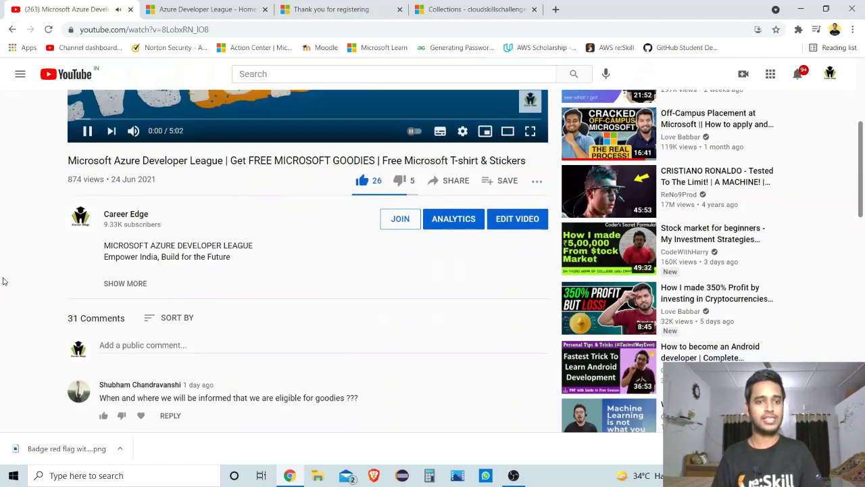
scroll(125, 274, "down", 1)
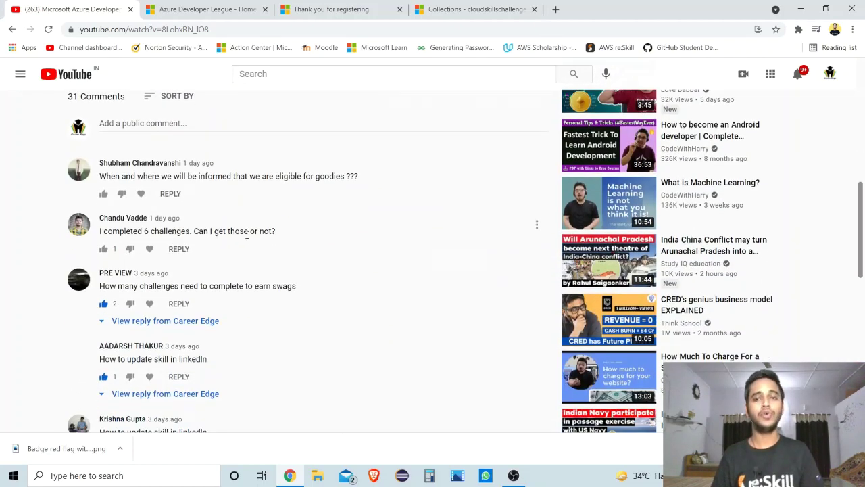
scroll(246, 235, "down", 2)
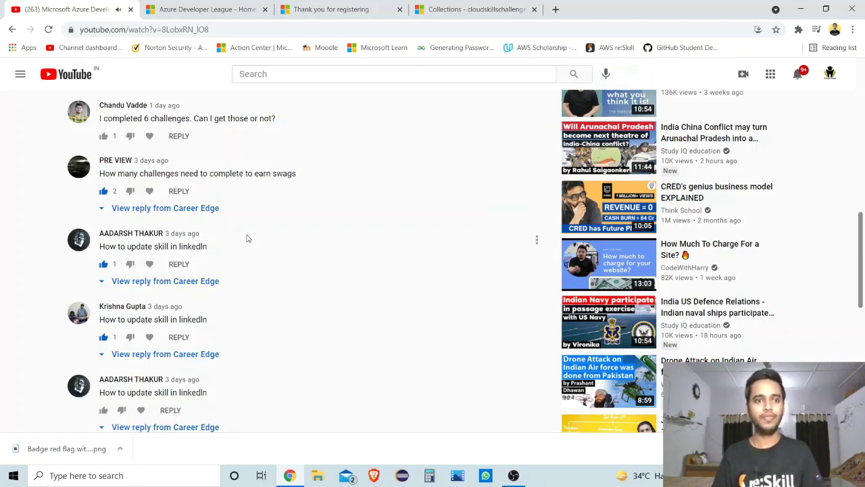
scroll(246, 238, "down", 2)
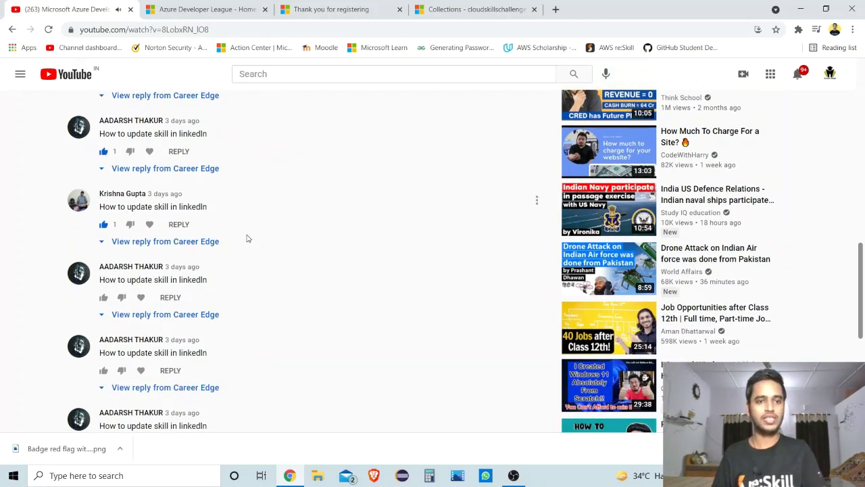
scroll(247, 238, "down", 6)
scroll(245, 236, "up", 15)
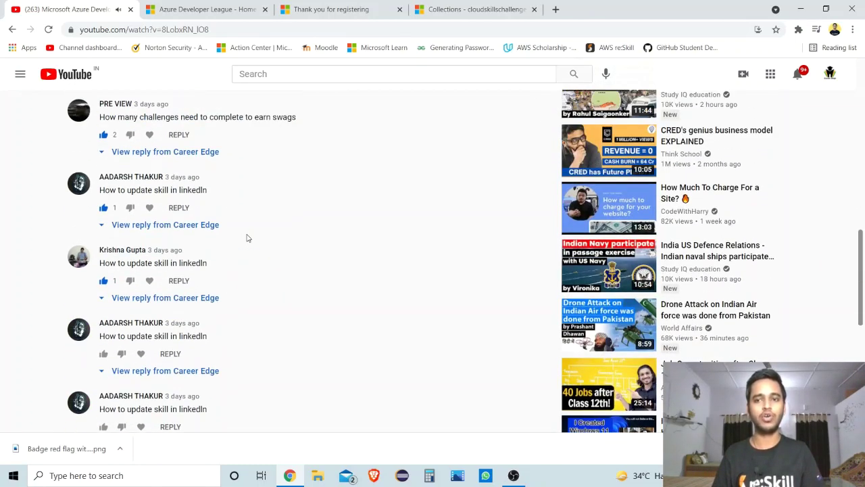
scroll(247, 234, "up", 4)
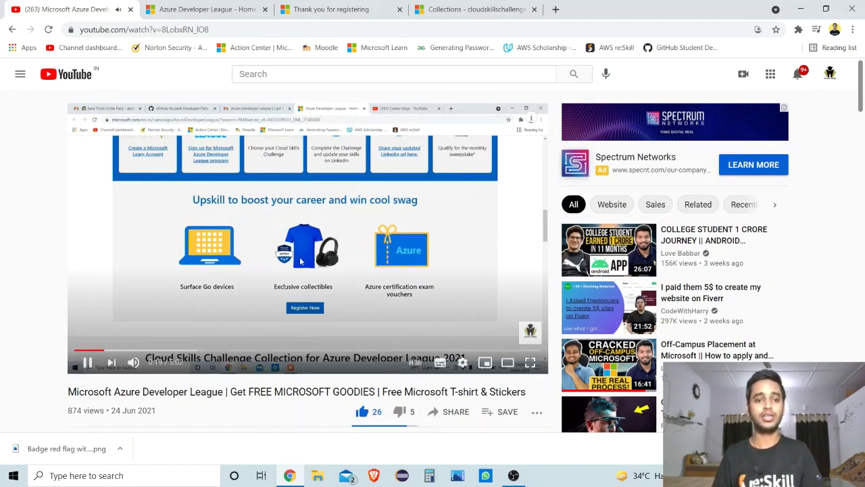
left_click(89, 364)
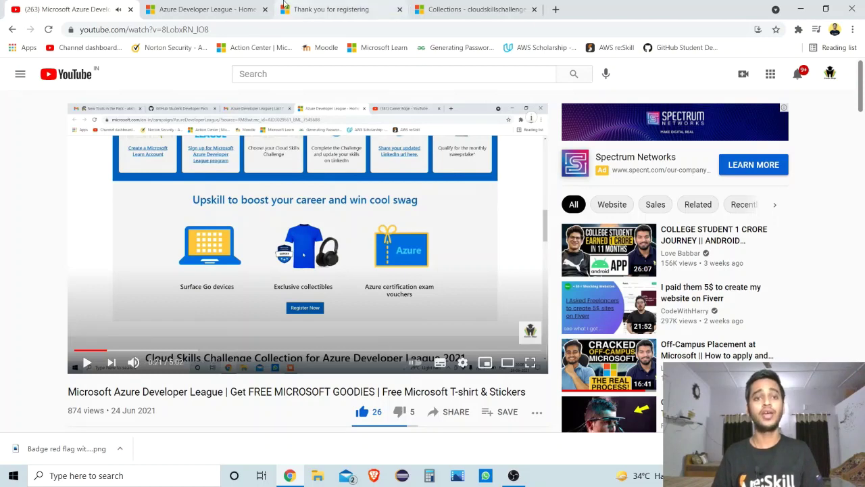
Examine the Azure Developer League home page's introduction, How it works steps and swag section.
left_click(183, 8)
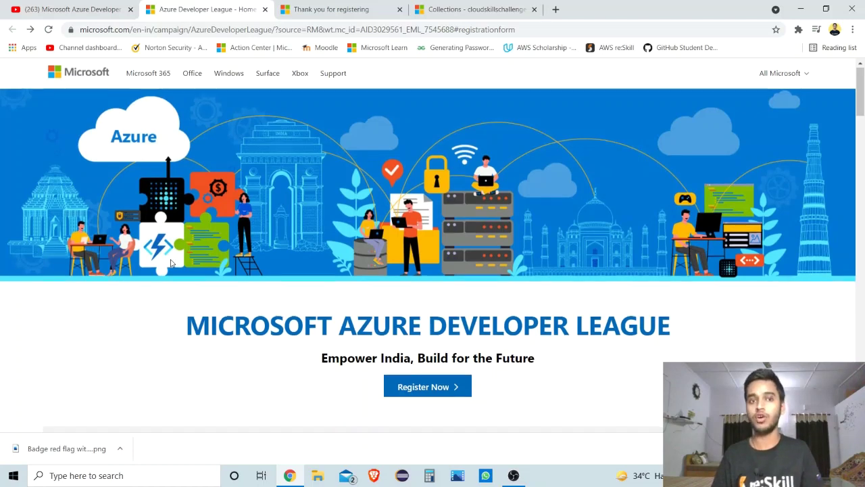
scroll(171, 262, "down", 5)
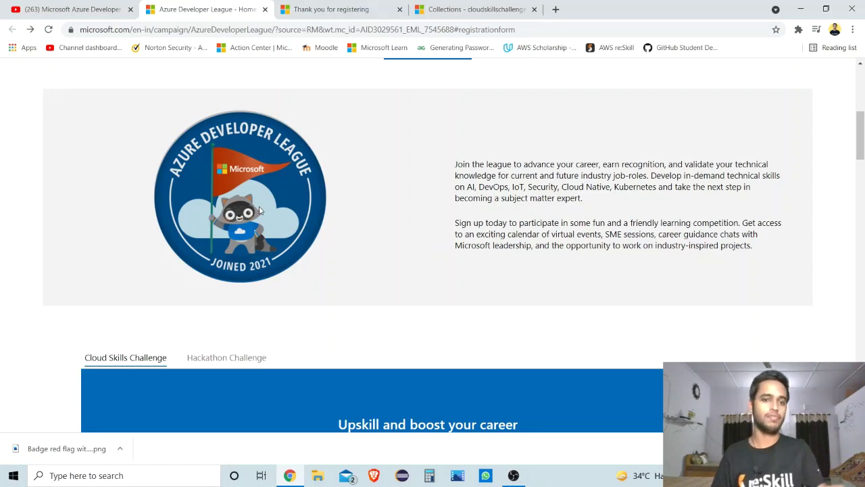
scroll(259, 211, "down", 4)
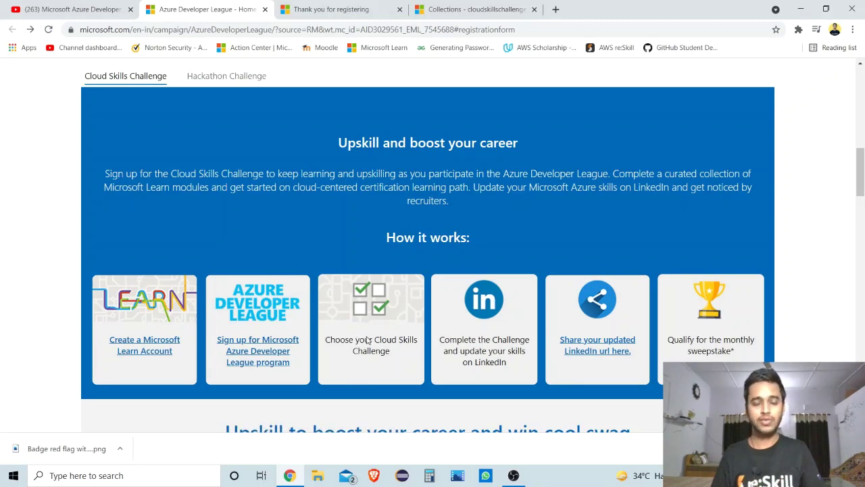
scroll(368, 339, "down", 1)
scroll(368, 340, "down", 3)
scroll(368, 339, "up", 4)
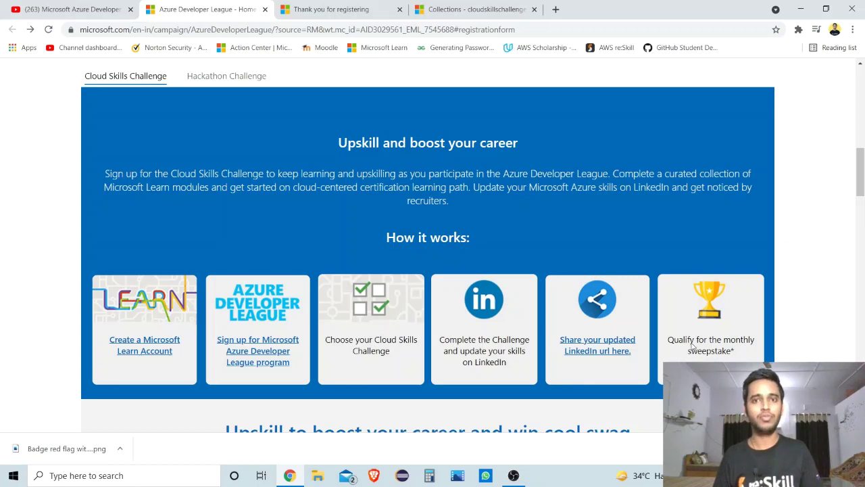
scroll(691, 345, "down", 3)
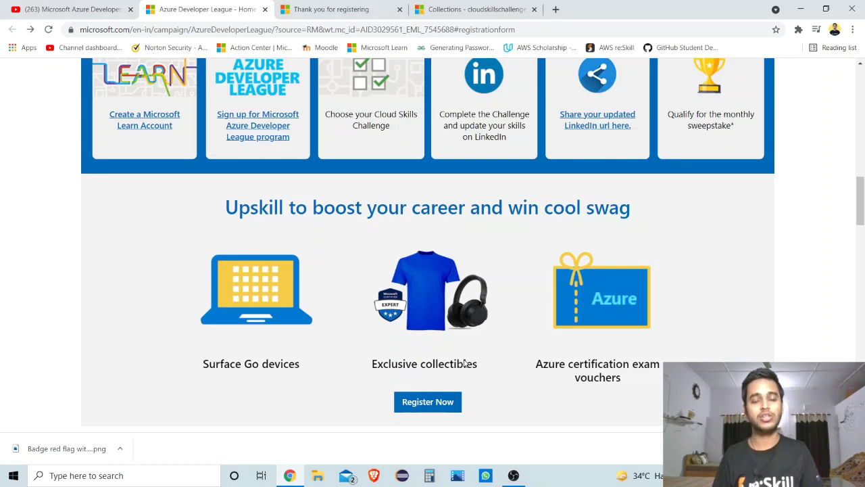
Browse the Cloud Skills Challenge Collection on the home page through to Azure for Developers and back to Azure Administrator.
scroll(465, 363, "down", 5)
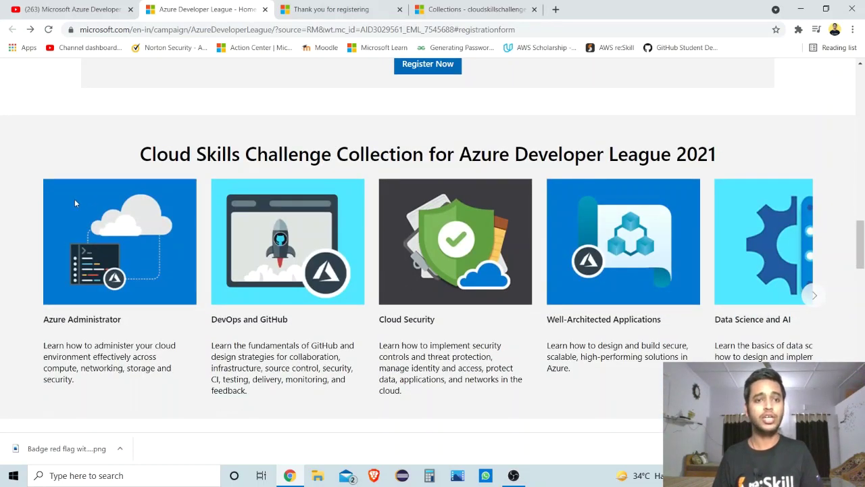
scroll(382, 214, "down", 1)
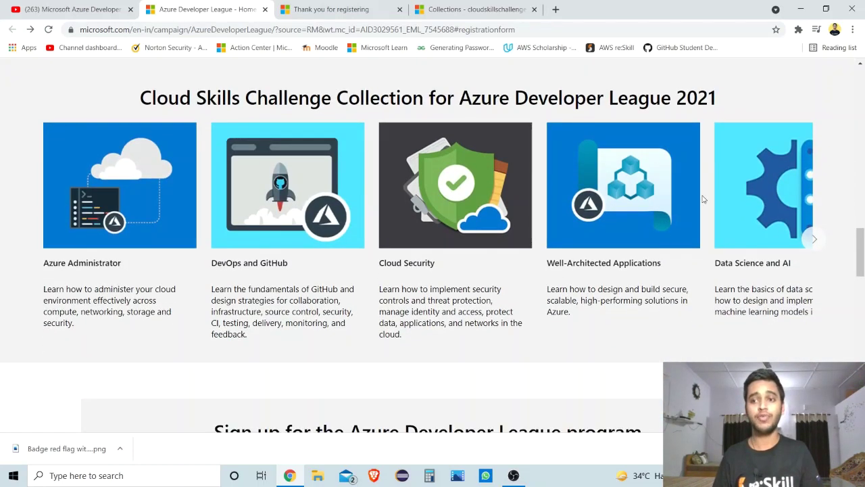
left_click(811, 240)
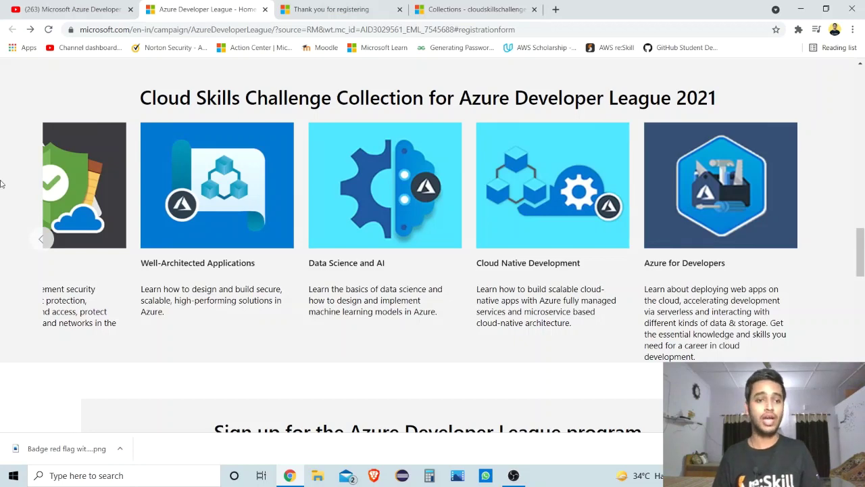
left_click(43, 239)
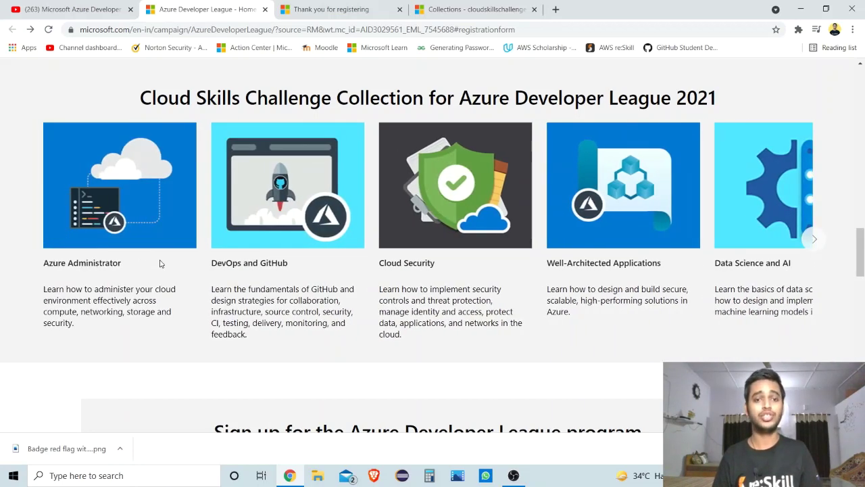
Examine the Azure Developer League sign-up form and the programme details below it, and return to the start of the page.
scroll(160, 261, "down", 4)
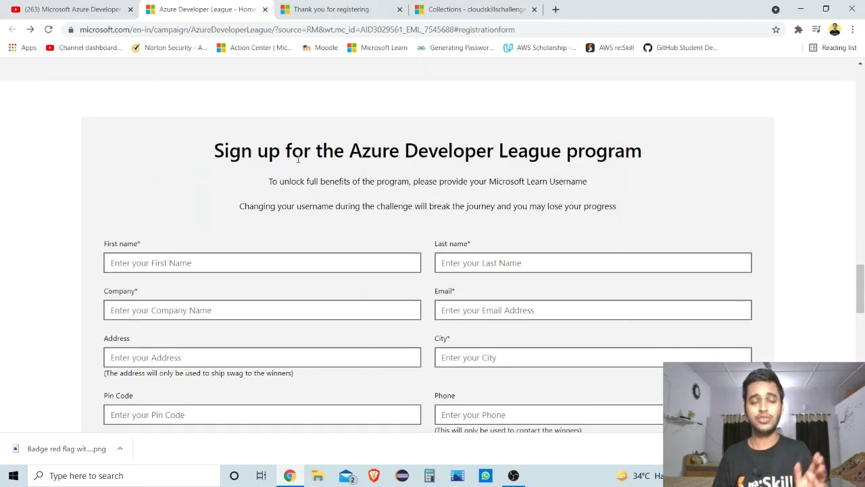
scroll(297, 159, "down", 3)
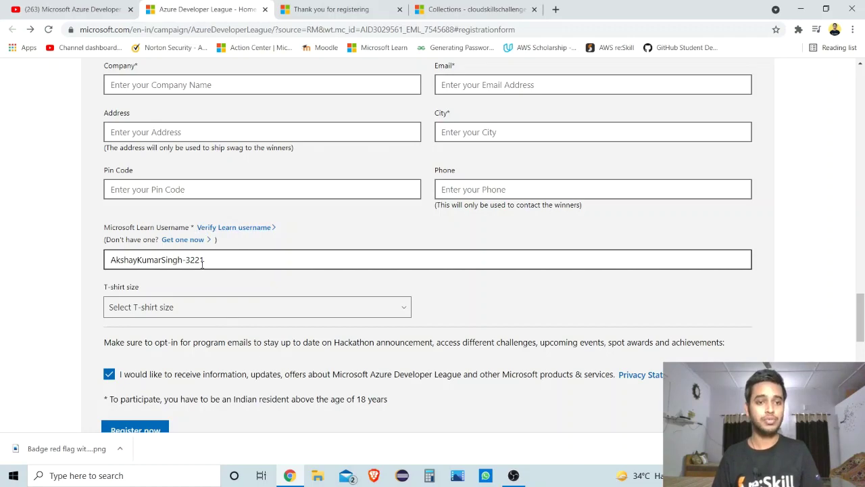
scroll(280, 268, "down", 4)
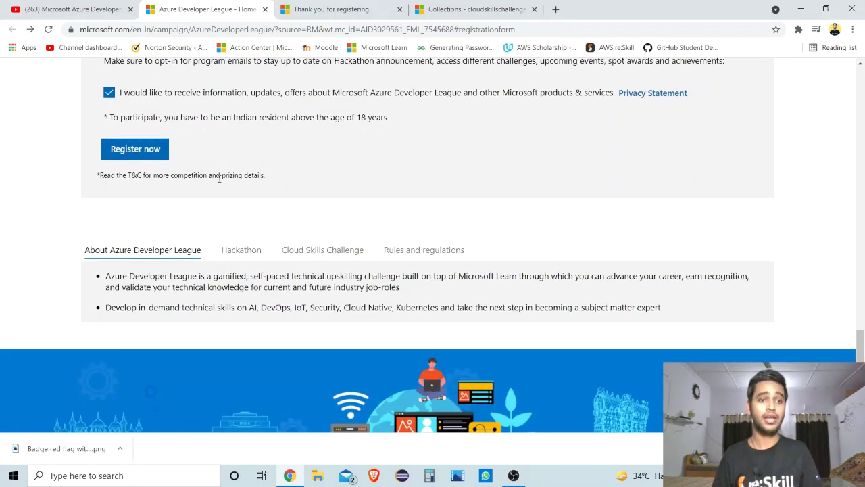
scroll(280, 227, "up", 4)
scroll(280, 226, "up", 15)
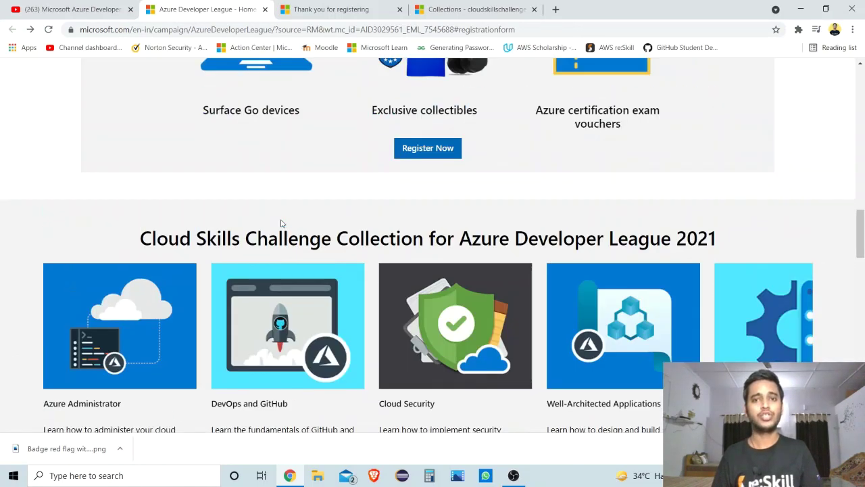
scroll(280, 219, "up", 5)
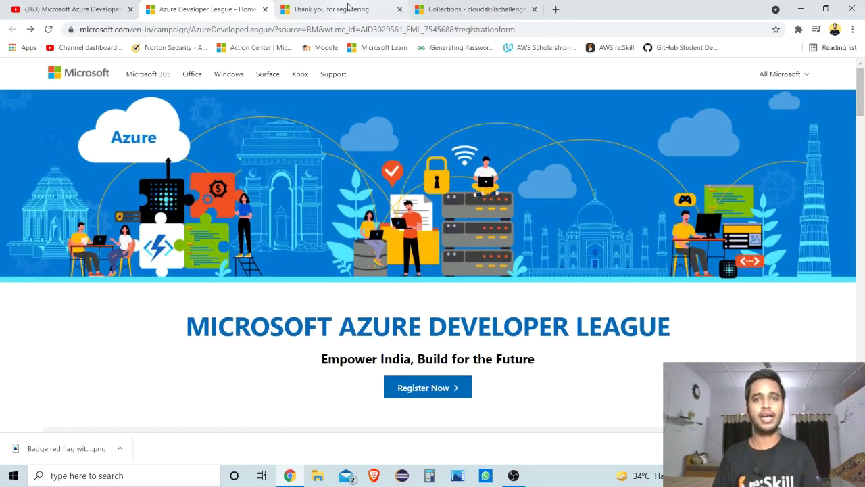
Examine the registration thank-you page's next steps and its challenge collection, starting from Azure Administrator.
left_click(348, 7)
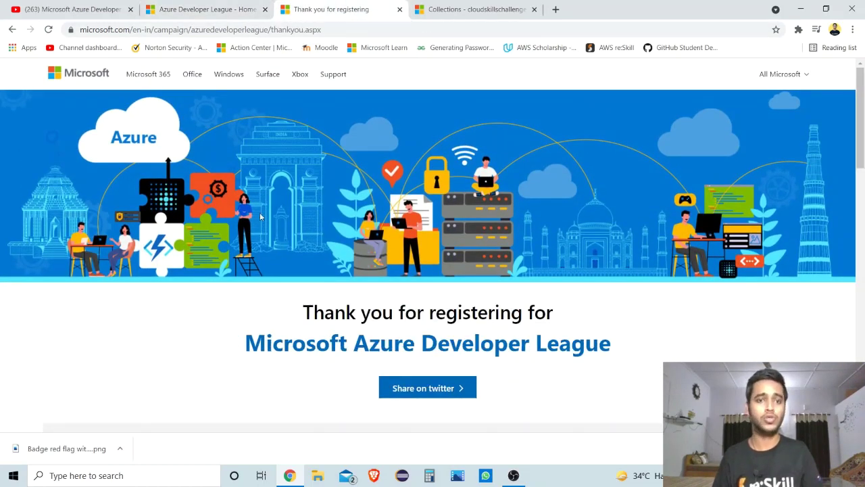
scroll(38, 255, "down", 3)
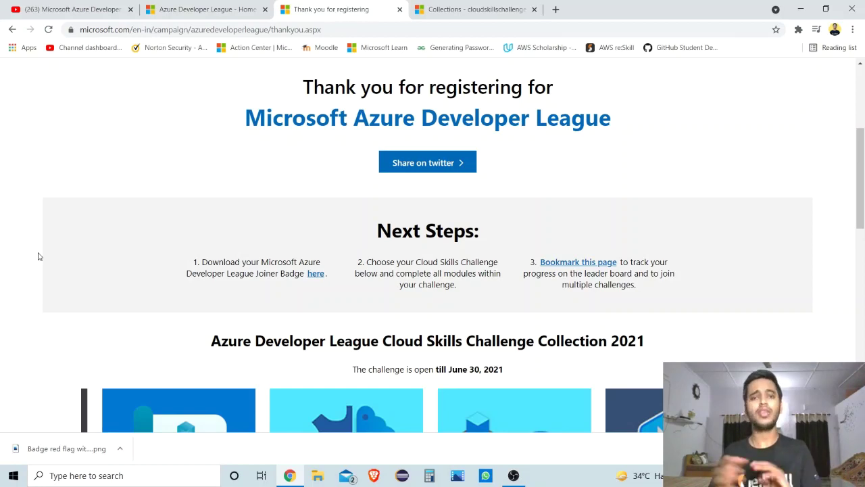
scroll(38, 256, "down", 2)
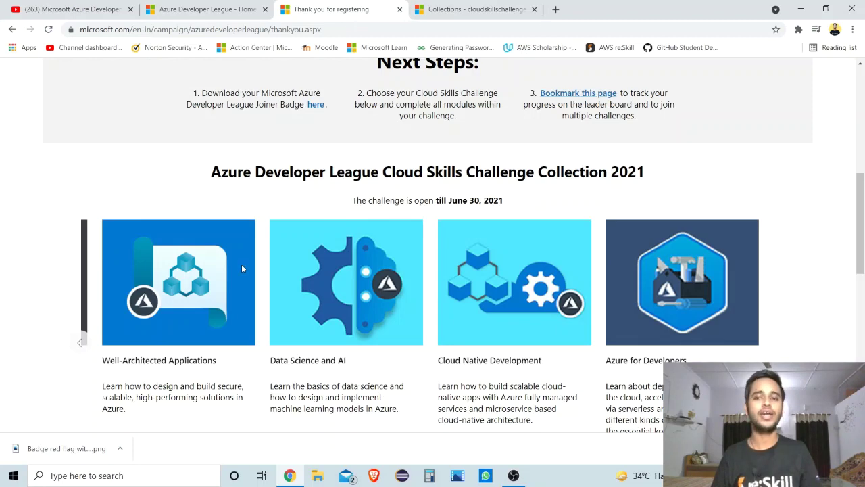
left_click(80, 344)
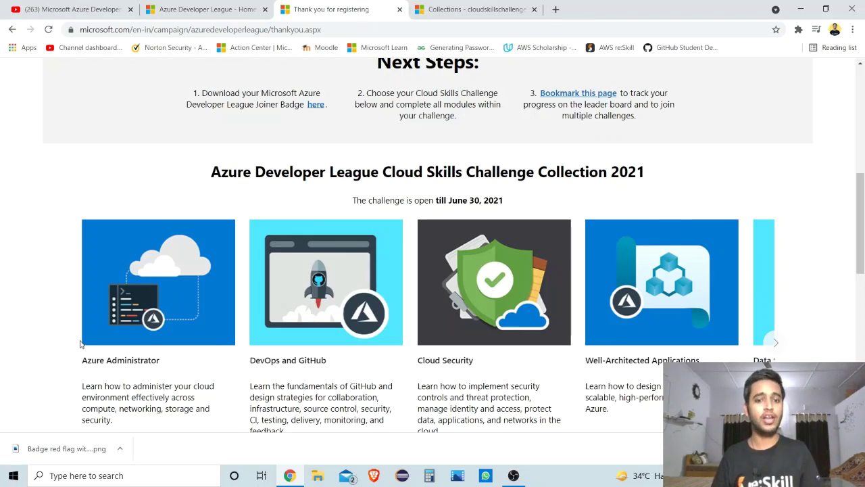
scroll(80, 343, "down", 2)
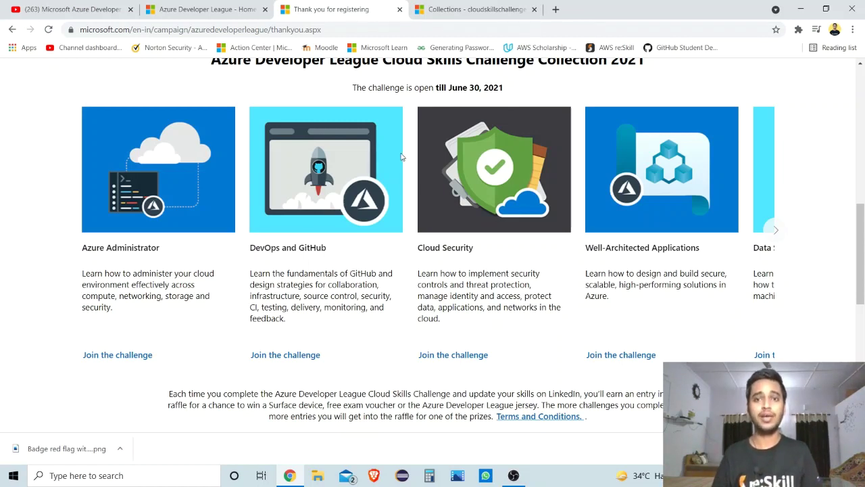
Examine the Azure Developer League: Data Science and AI collection, highlighting its title and checking its first modules' completion progress.
left_click(487, 10)
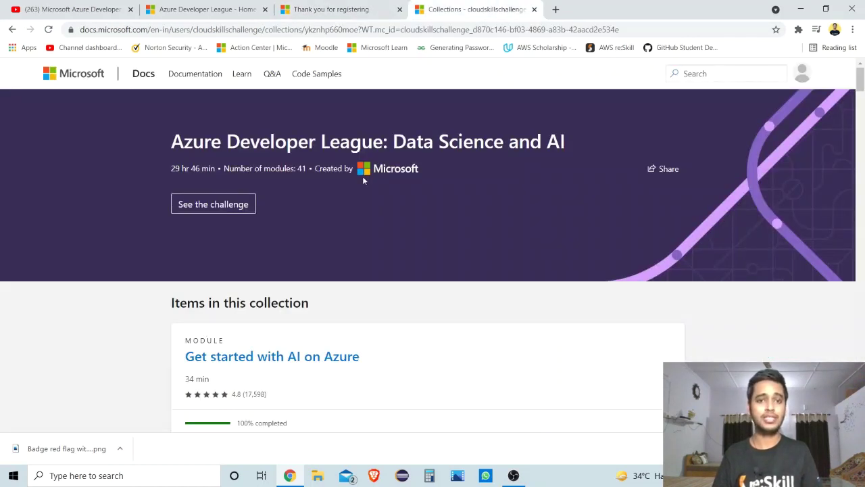
left_click_drag(171, 144, 566, 188)
scroll(43, 221, "down", 2)
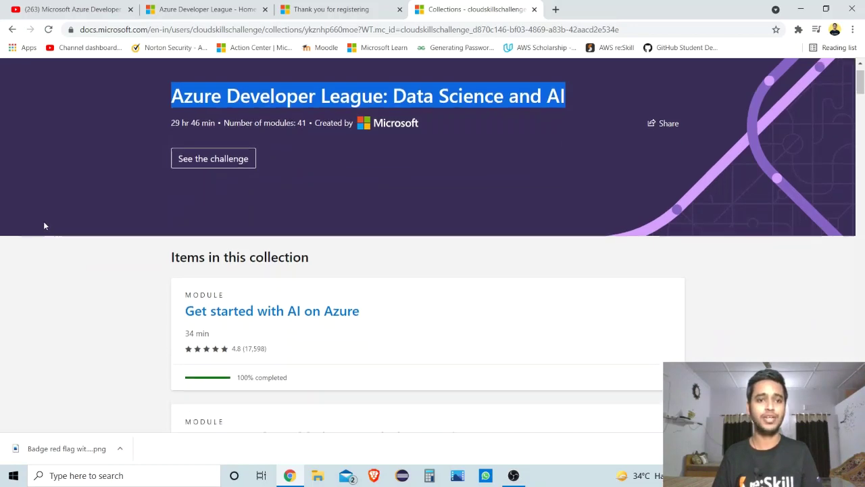
scroll(44, 222, "up", 2)
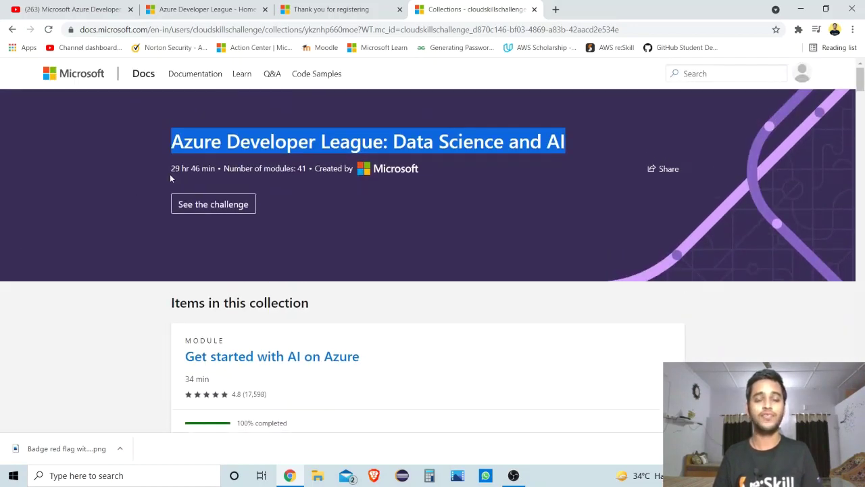
scroll(32, 237, "down", 4)
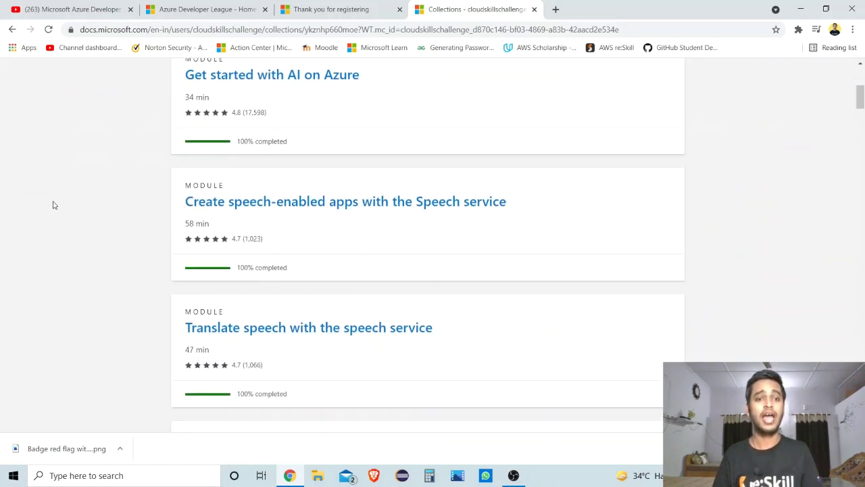
scroll(55, 203, "up", 2)
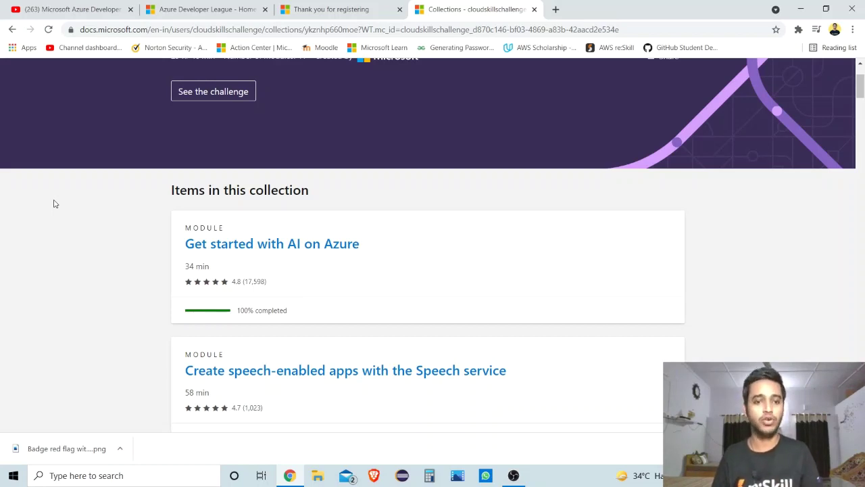
scroll(55, 204, "down", 2)
scroll(55, 204, "down", 1)
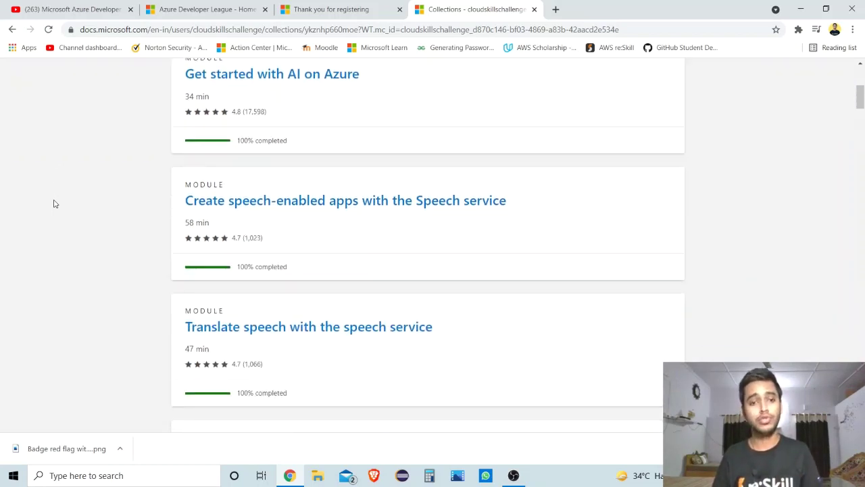
Check the completion progress of all modules through the end of the Data Science and AI collection and return to its title.
scroll(55, 203, "down", 6)
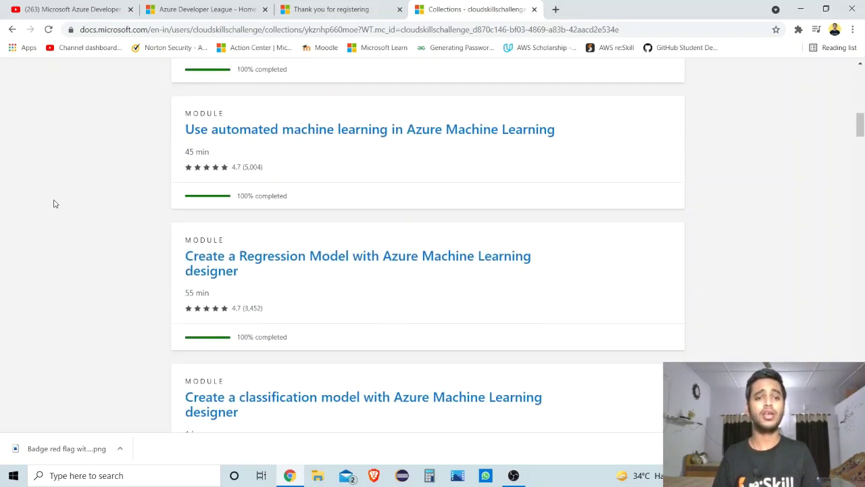
scroll(55, 203, "down", 6)
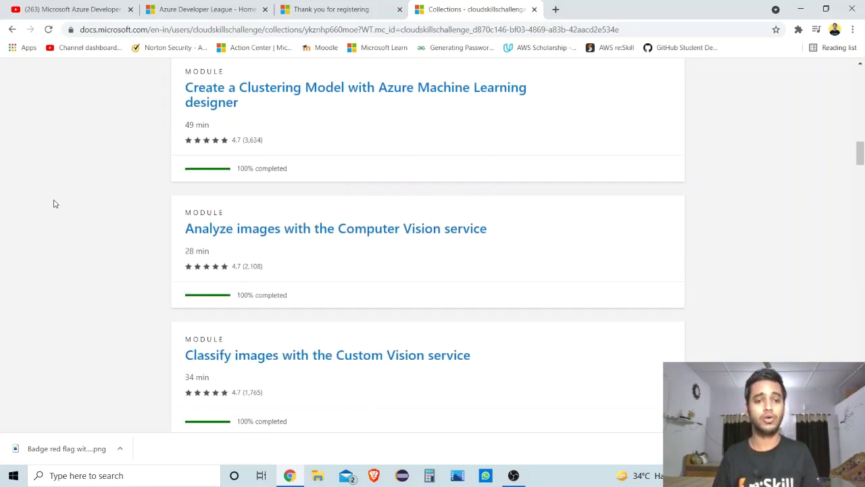
scroll(55, 204, "down", 12)
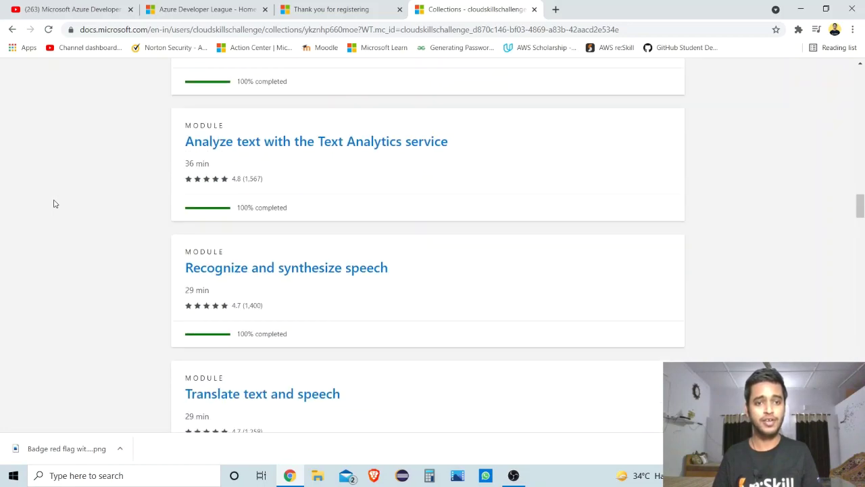
scroll(55, 203, "down", 10)
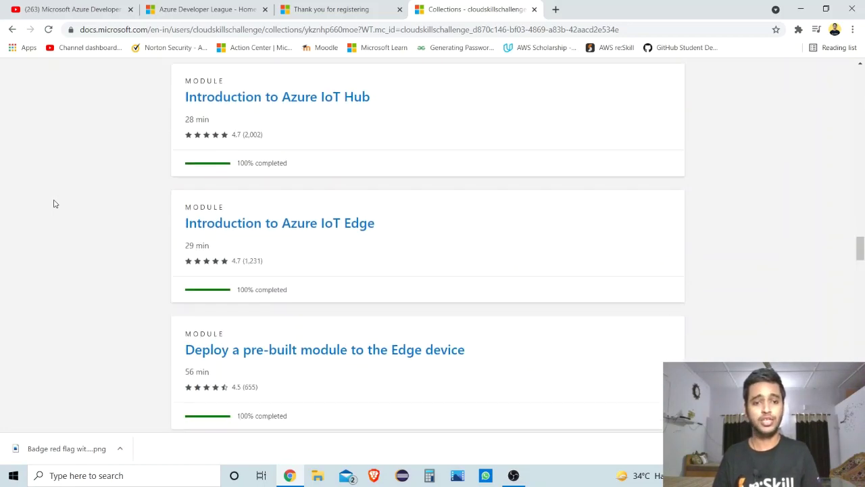
scroll(54, 203, "down", 16)
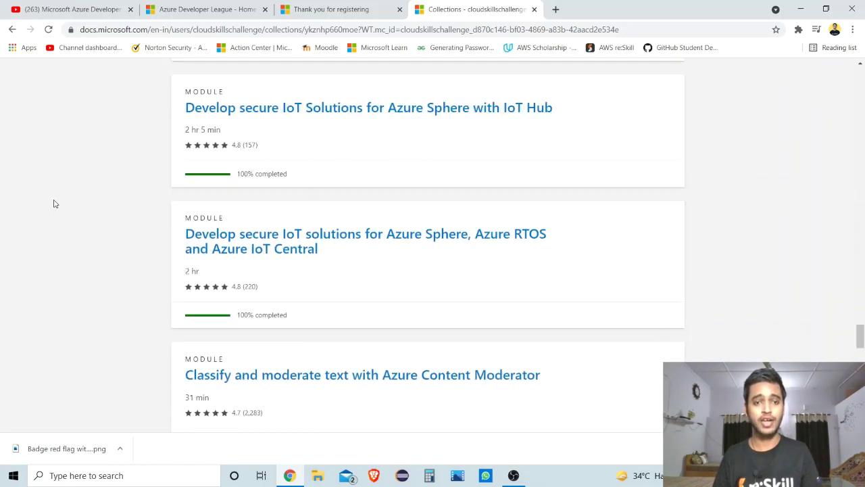
scroll(55, 204, "down", 15)
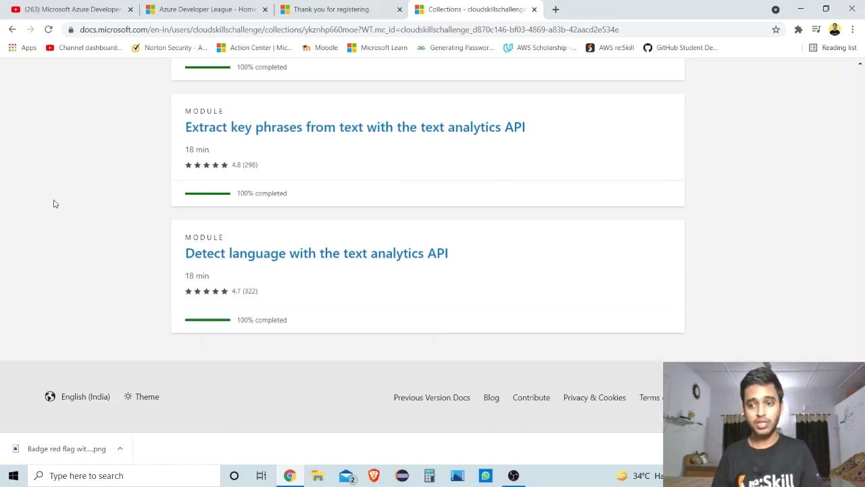
scroll(55, 204, "up", 7)
scroll(54, 204, "up", 20)
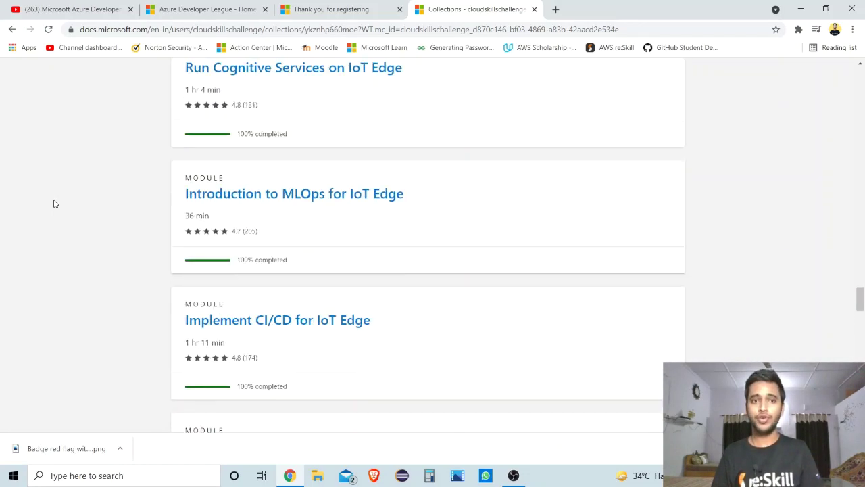
scroll(55, 203, "up", 20)
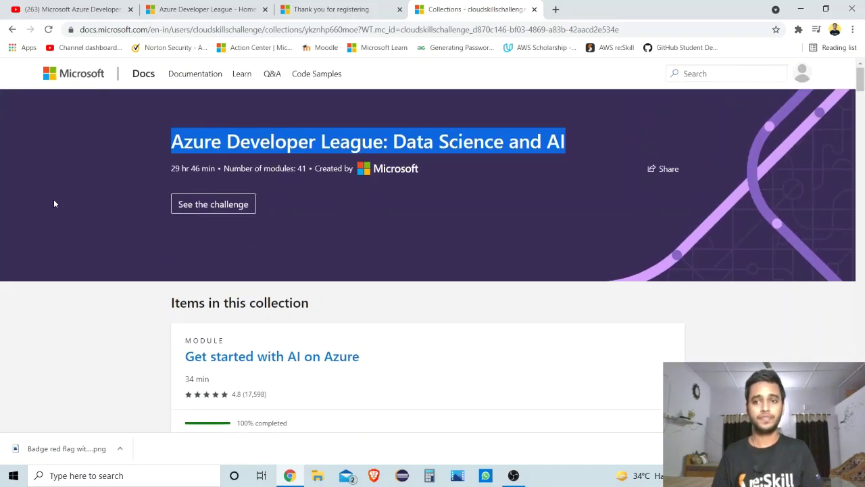
Start sharing the collection on LinkedIn and select the page address reached through the share page's docs.microsoft.com preview.
left_click(657, 174)
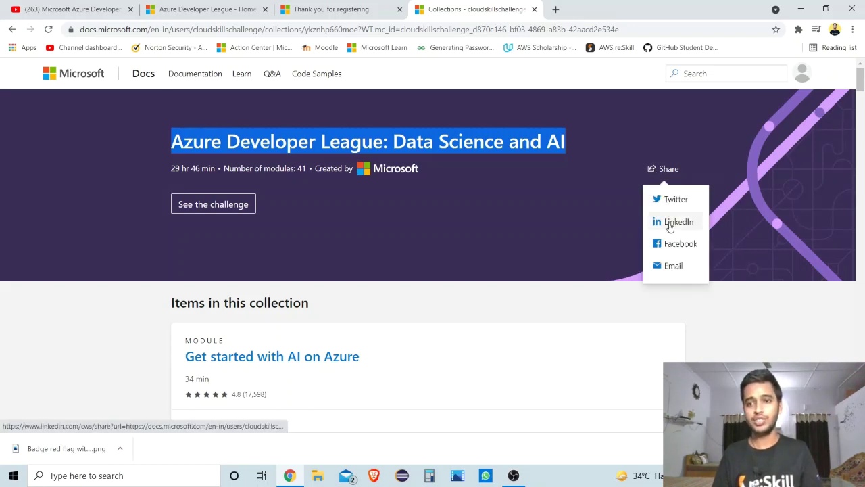
left_click(664, 229)
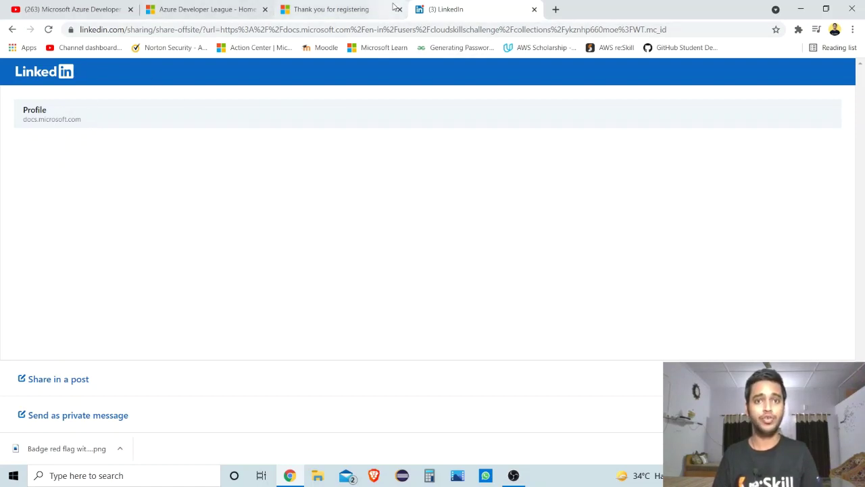
left_click(313, 7)
left_click(459, 8)
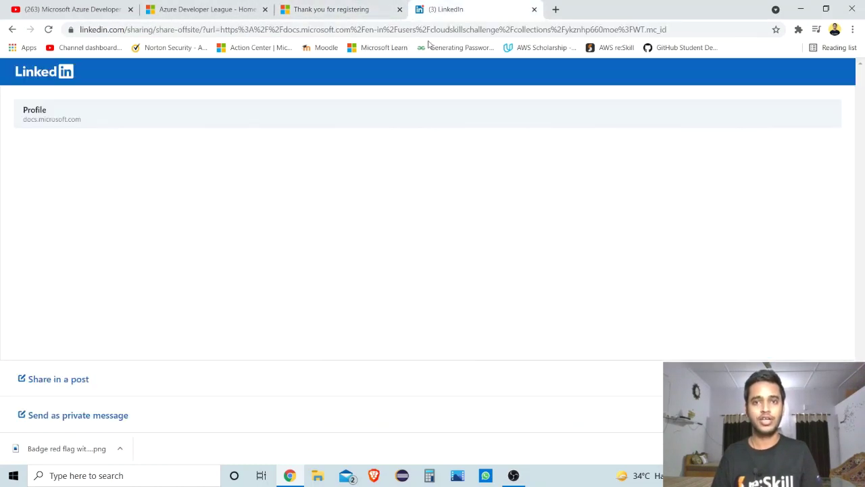
left_click(44, 119)
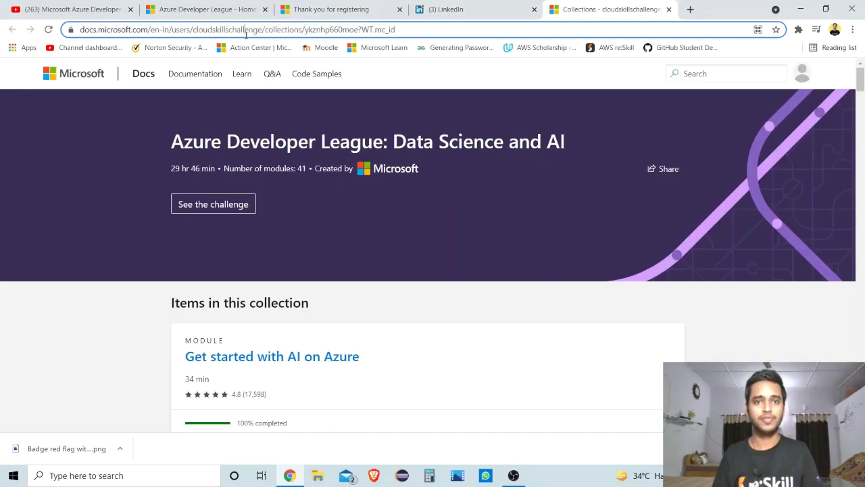
left_click(246, 33)
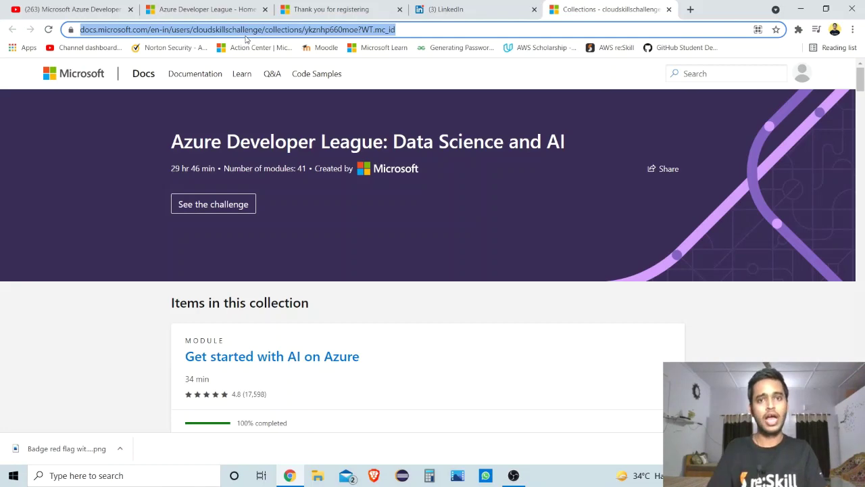
Draft a LinkedIn post with photo "Badge red flag with logo": "Completed Microsoft Azure Developer League: Data Science and AI Created by Microsoft. #microsoft #azure #datascience #ai #machinelearning".
key("ctrl+shift+t")
left_click(400, 76)
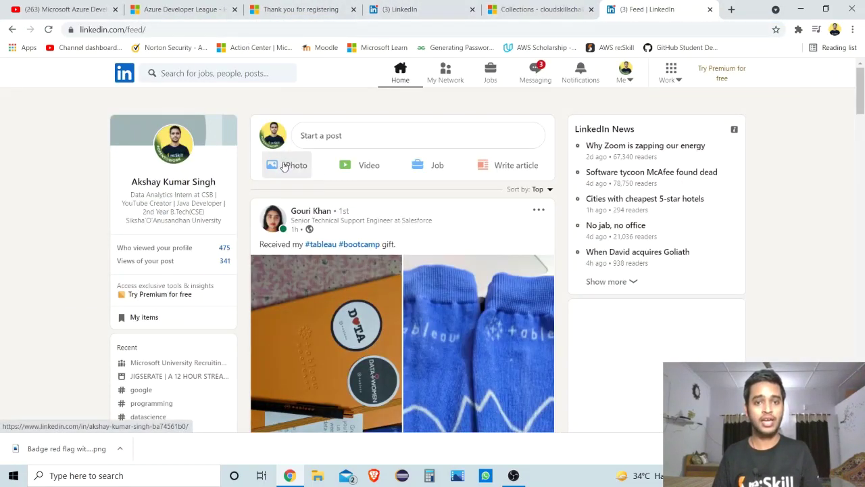
left_click(298, 167)
left_click(173, 96)
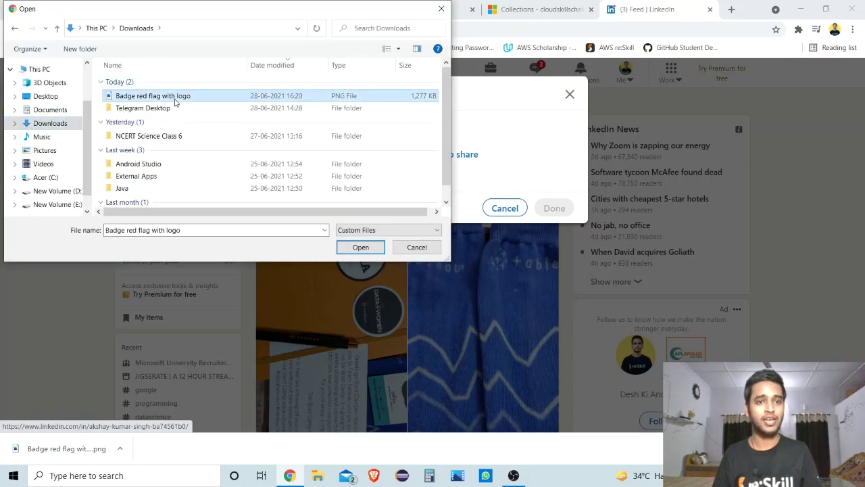
left_click(349, 245)
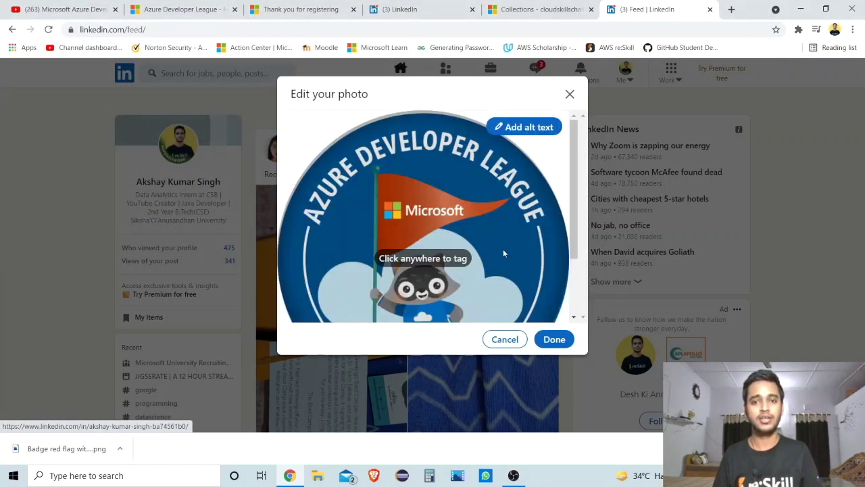
left_click(559, 340)
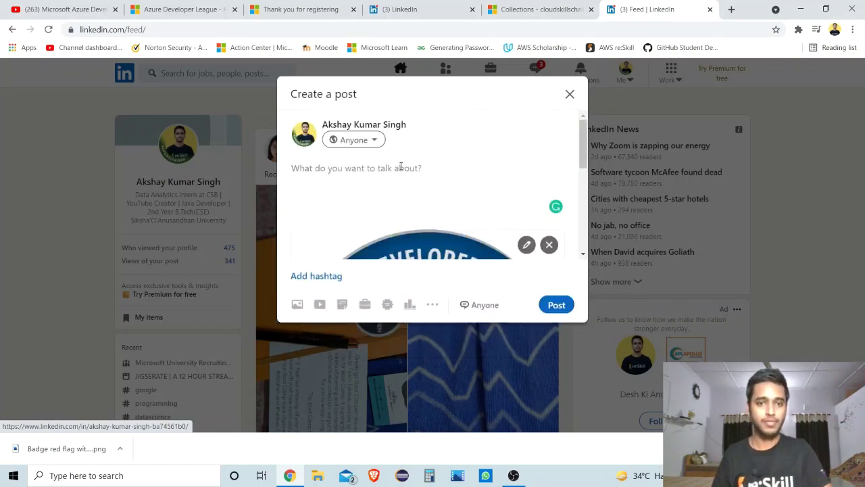
type("Completed Microsoft Azure Developer League: Data Science and AI Created by Microsoft. #microsoft #azure #datascience #ai #machinelearning")
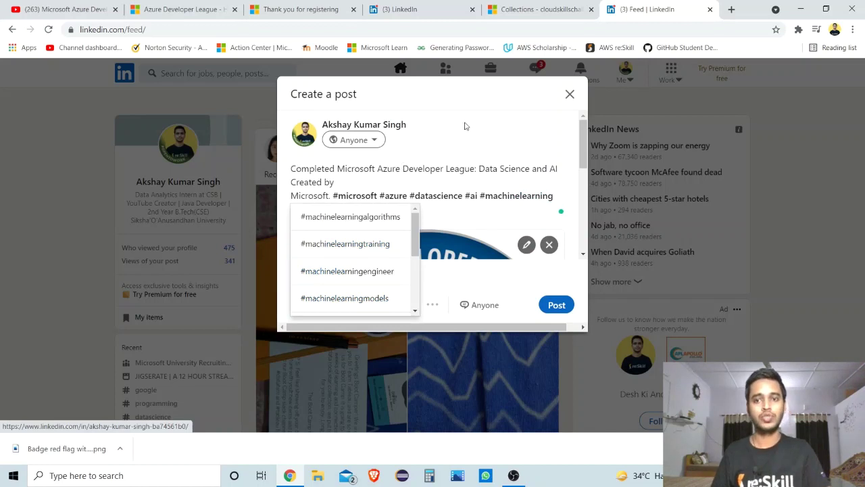
Copy the collection's address from the share page's preview link and insert it after "Created by" in the draft, introduced by "See my profile:".
left_click(422, 10)
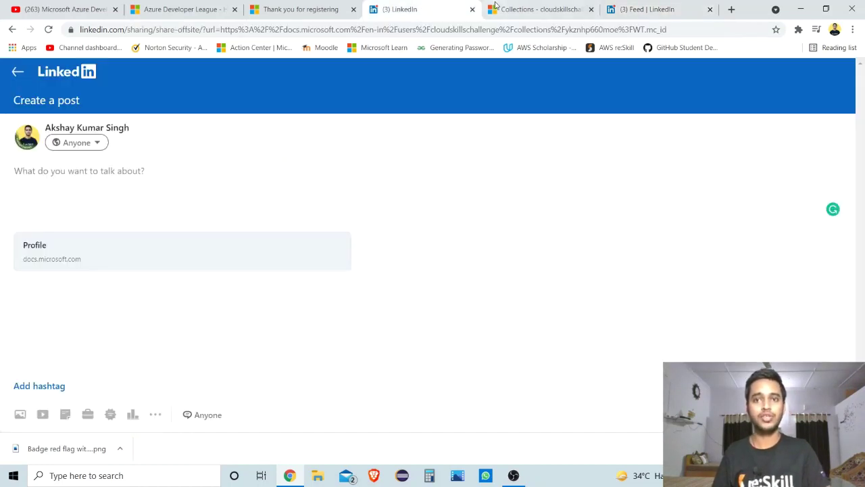
left_click(154, 258)
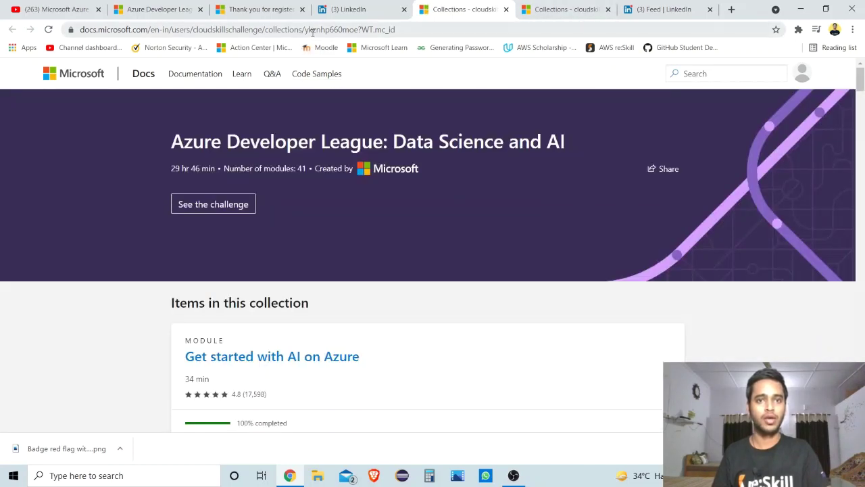
left_click(312, 30)
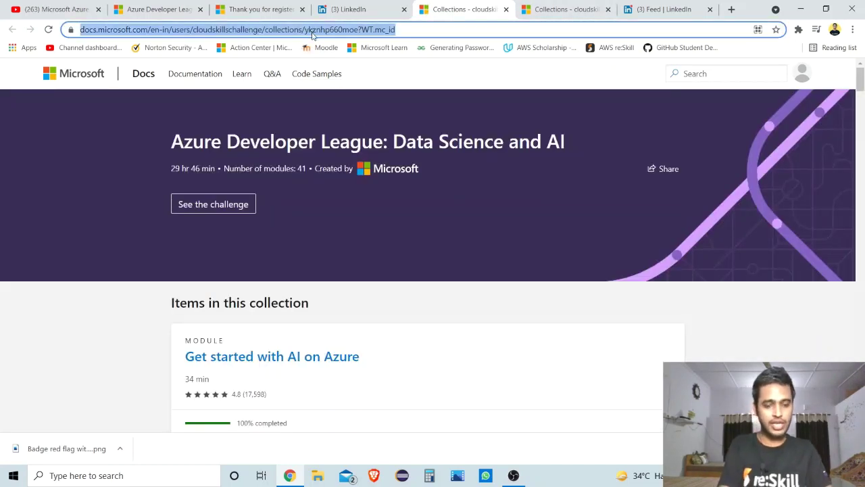
left_click(680, 11)
key("Escape")
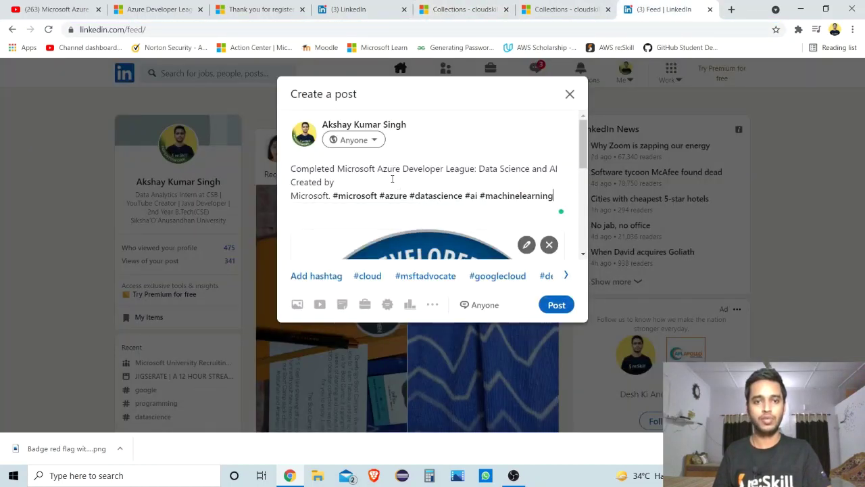
left_click(392, 179)
type("See my profile: https://docs.microsoft.com/en-in/users/cloudskillschallenge/collections/ykznhp660moe?WT.mc_id")
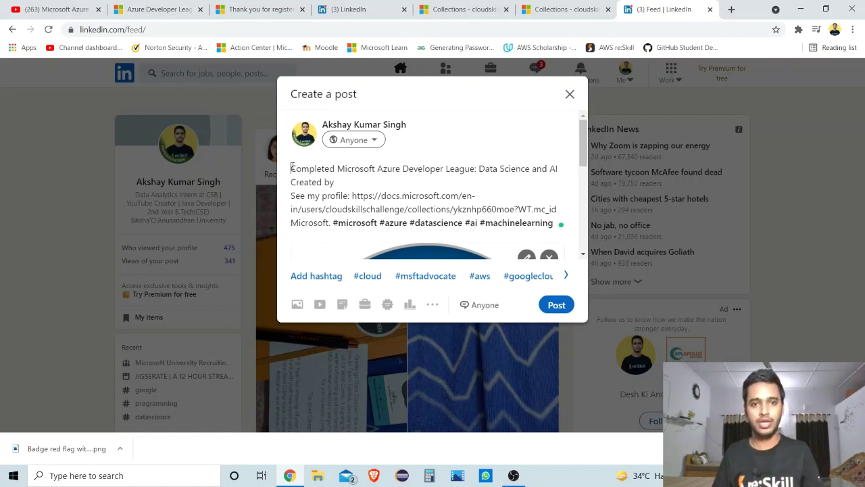
Review the draft's text and badge image, add the suggested hashtags #cloud and #msftadvocate, and publish the post.
left_click_drag(292, 167, 361, 184)
scroll(388, 215, "down", 5)
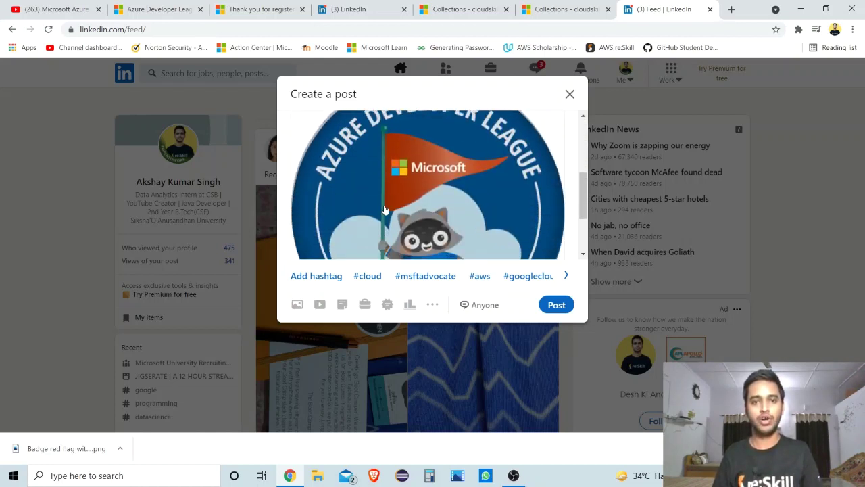
scroll(384, 210, "up", 5)
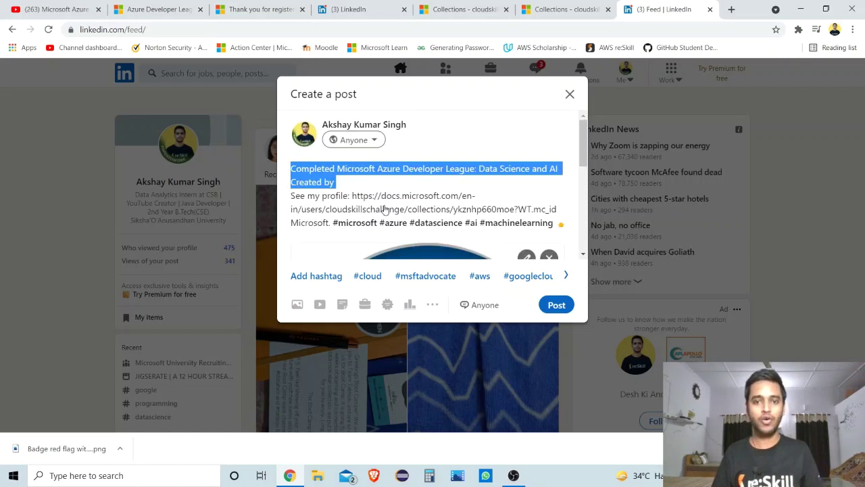
left_click(289, 198)
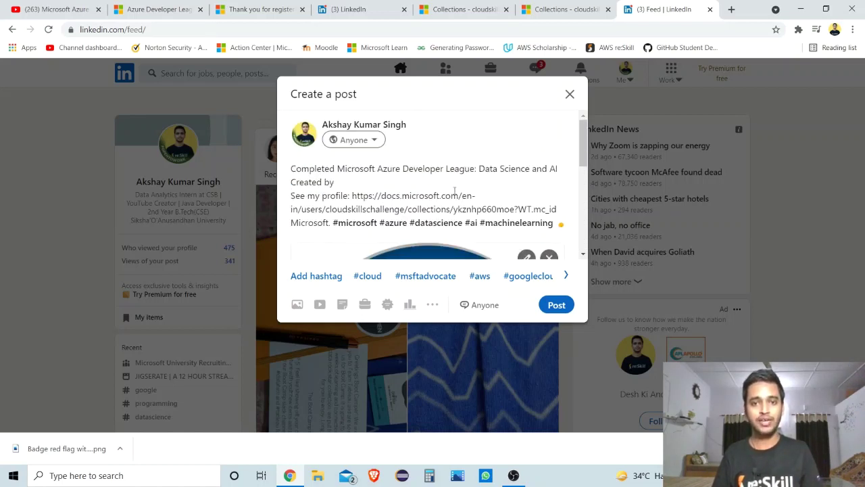
scroll(334, 236, "down", 3)
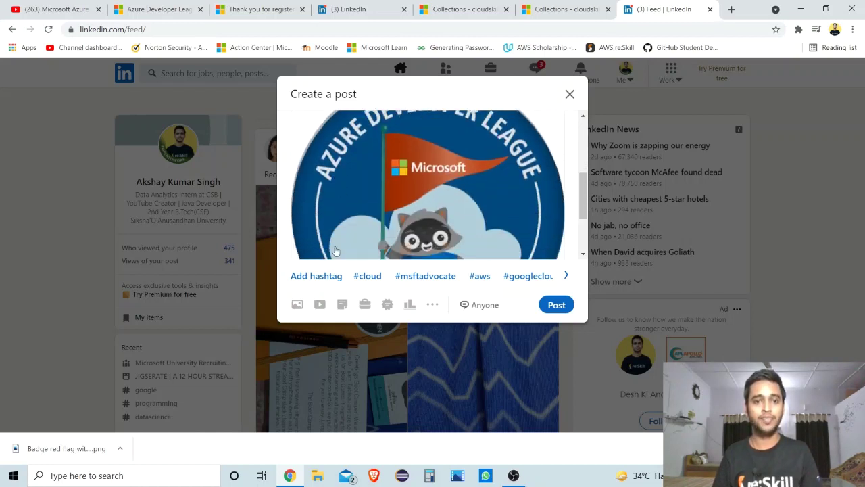
left_click(378, 275)
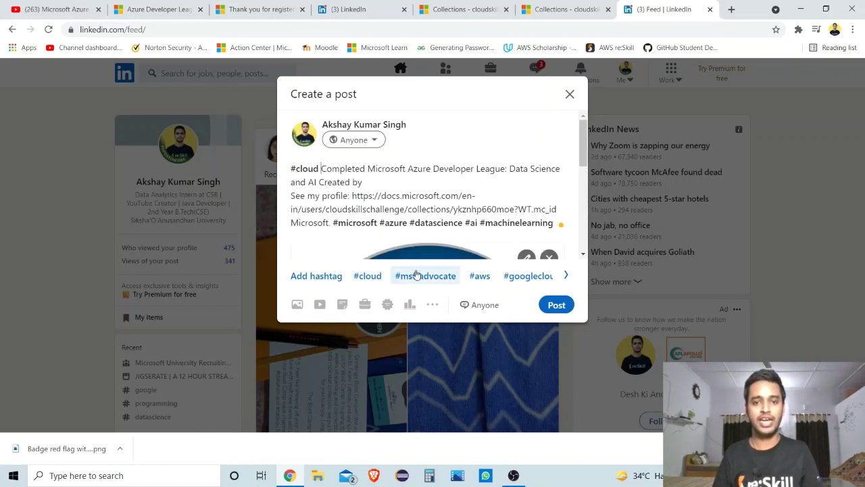
left_click(419, 275)
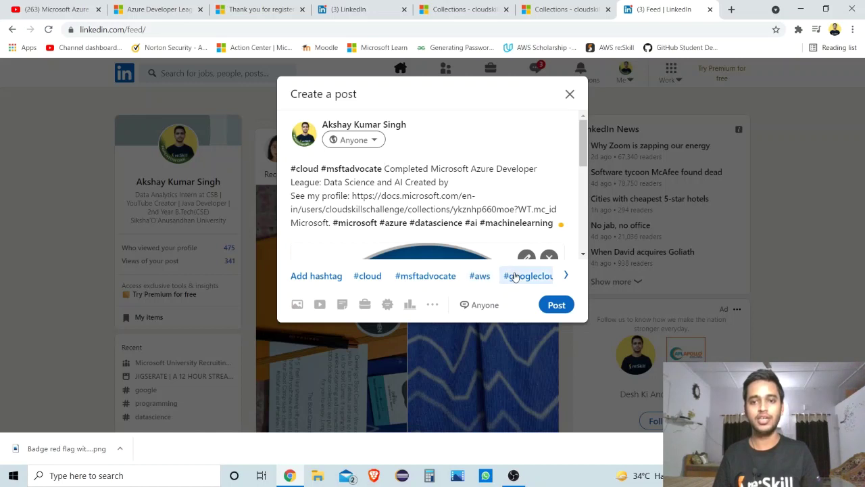
left_click(555, 305)
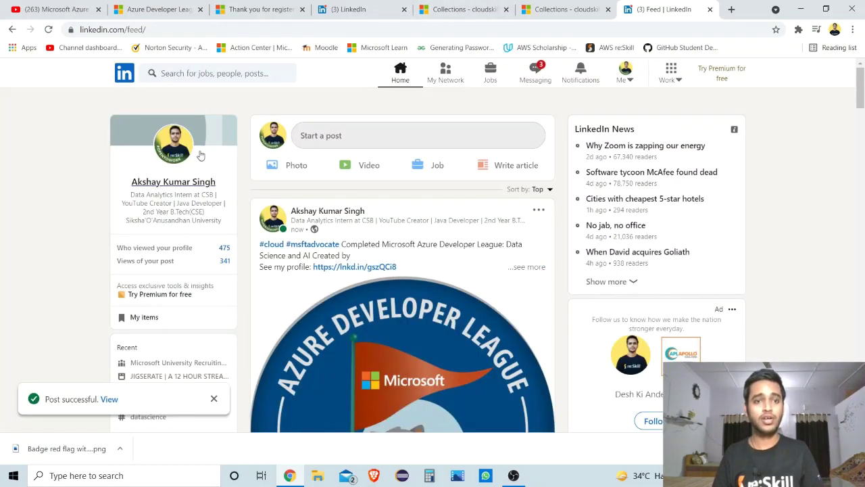
Open the account owner's LinkedIn profile from the feed and select its web address.
left_click(183, 187)
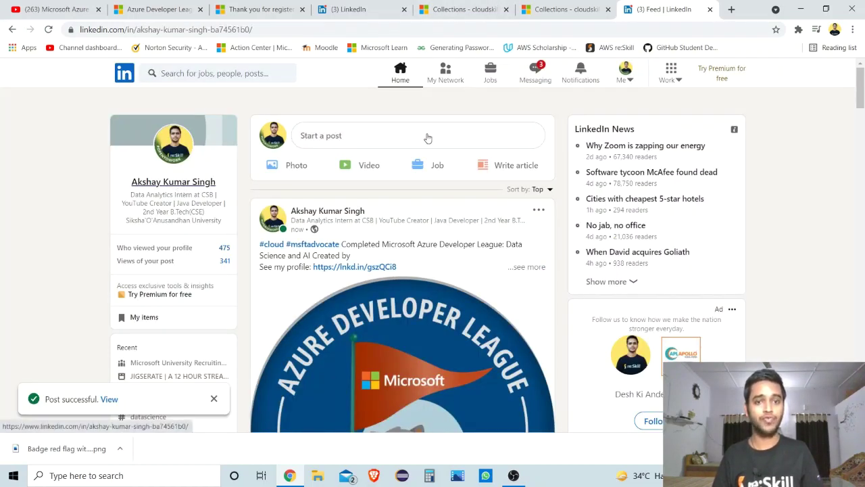
left_click(264, 29)
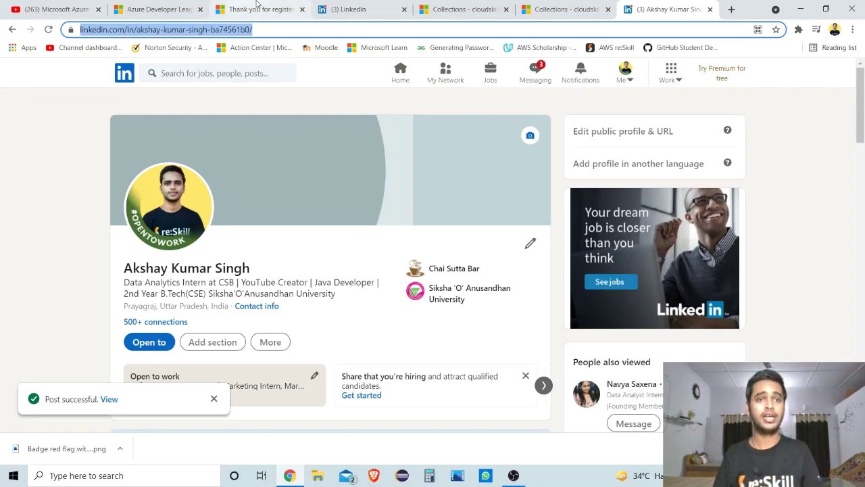
Review the challenge collection and the raffle conditions below it on the registration thank-you page.
left_click(257, 6)
scroll(268, 157, "down", 3)
scroll(268, 156, "up", 8)
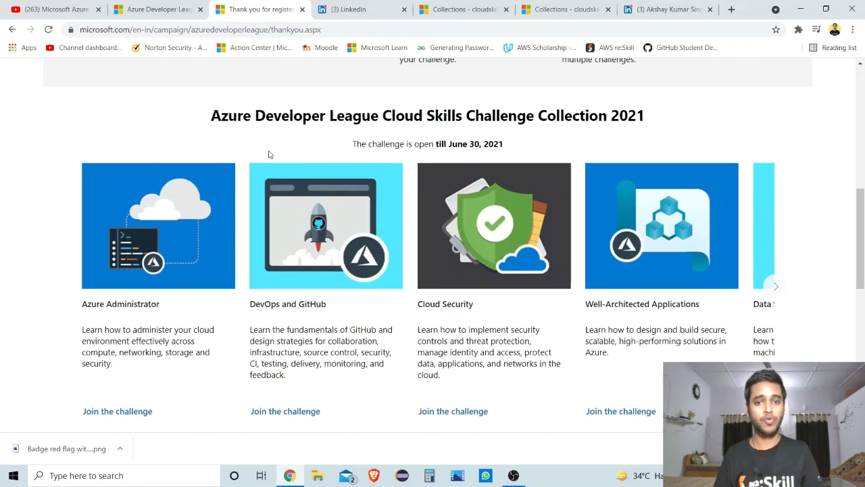
scroll(447, 208, "down", 10)
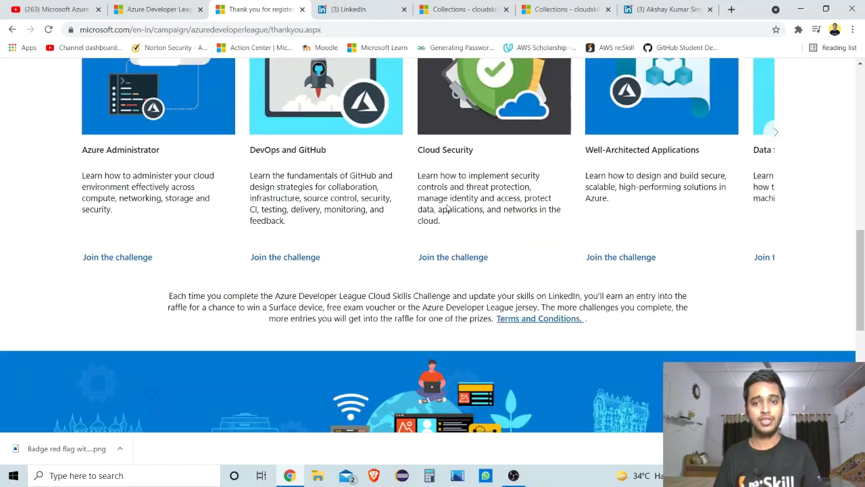
scroll(447, 208, "down", 3)
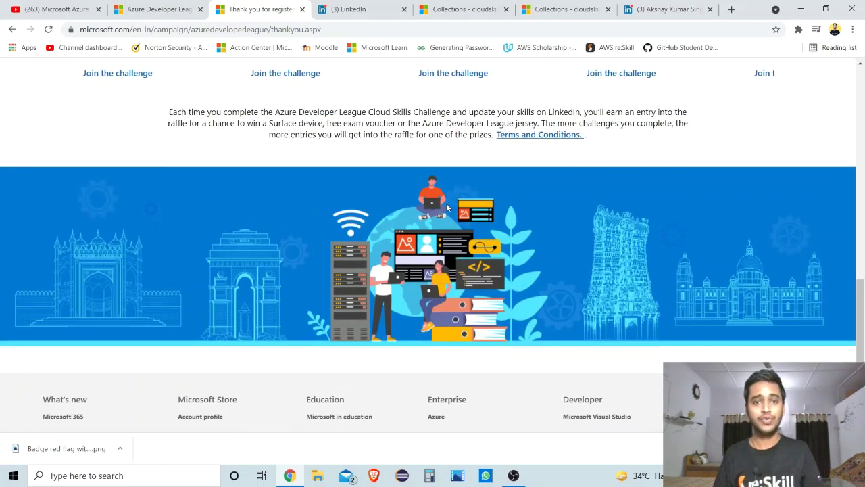
Return to the Azure Developer League home page, review its "How it works" steps and open the page for sharing the updated LinkedIn URL.
scroll(447, 207, "up", 6)
scroll(447, 208, "up", 8)
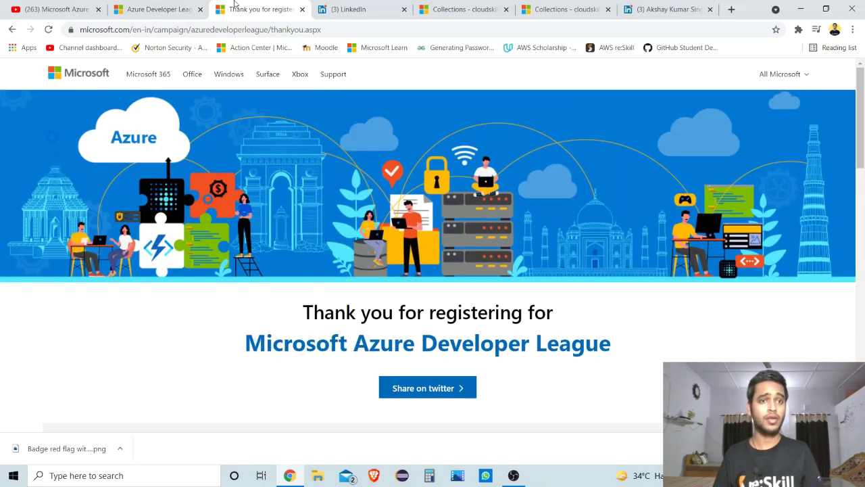
left_click(177, 10)
scroll(245, 188, "down", 15)
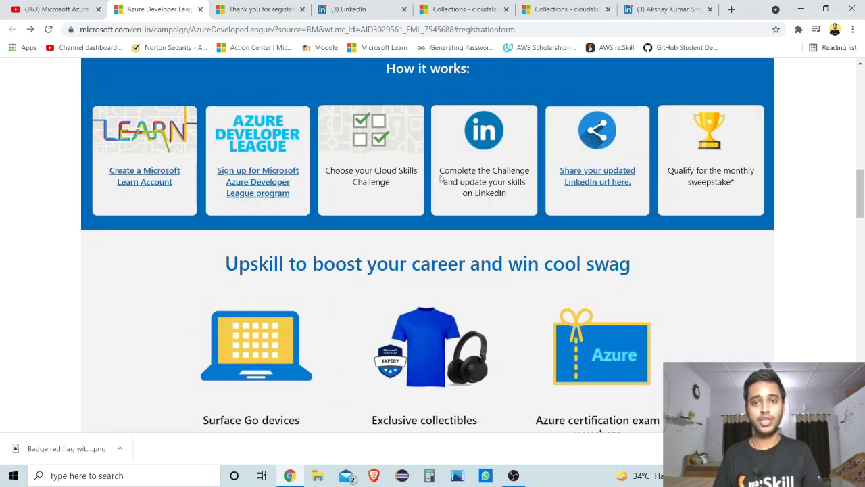
left_click_drag(439, 171, 529, 198)
left_click(598, 176)
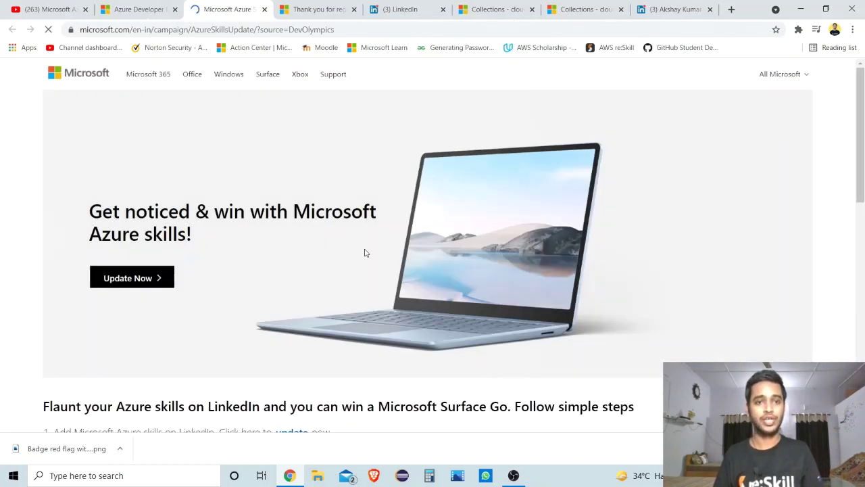
Review the raffle instructions and fill in the account owner's LinkedIn profile address and e-mail in the entry form.
scroll(331, 261, "down", 4)
scroll(331, 262, "up", 4)
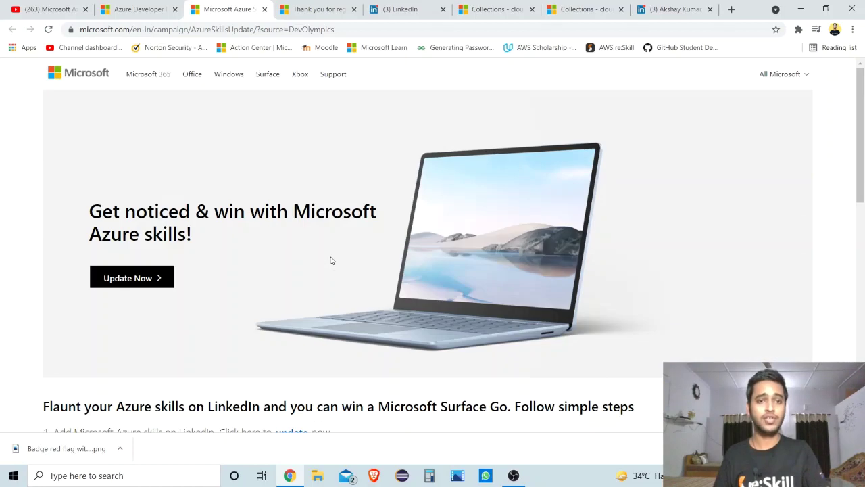
left_click_drag(87, 211, 207, 245)
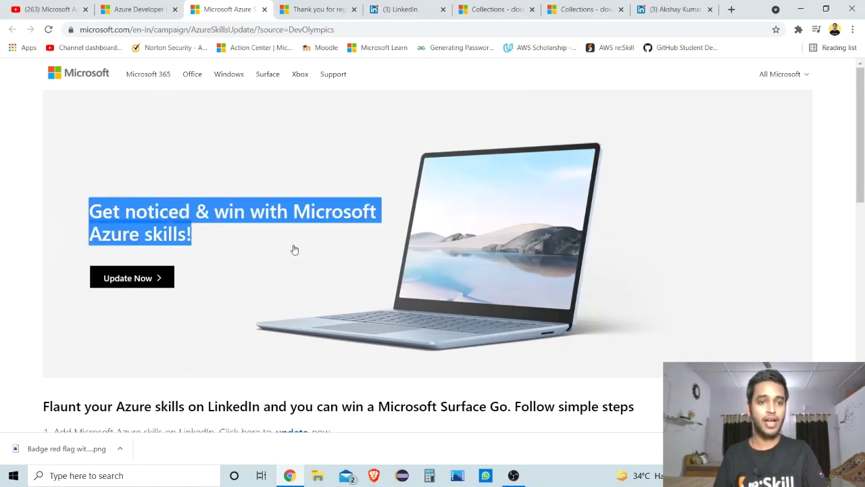
scroll(294, 249, "down", 3)
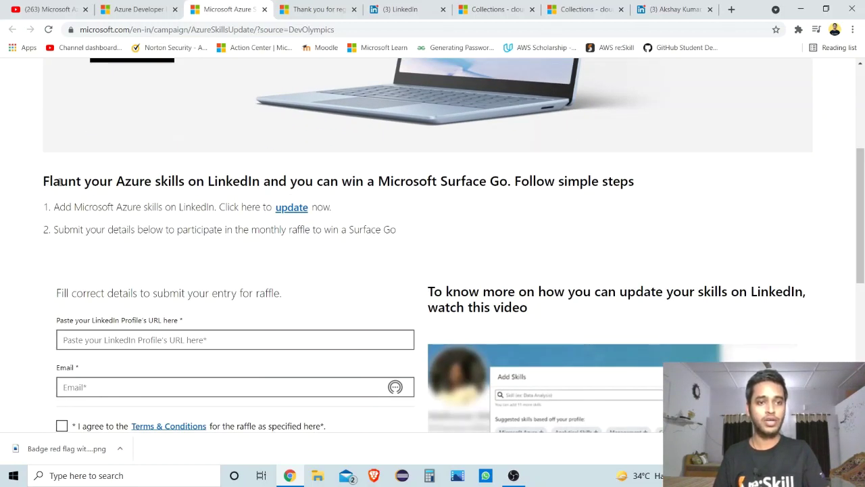
left_click_drag(59, 182, 612, 183)
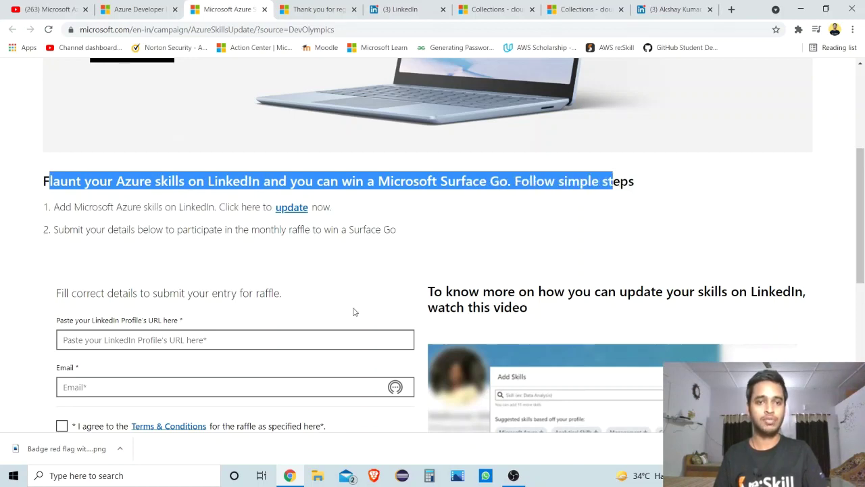
scroll(332, 296, "down", 3)
left_click(105, 174)
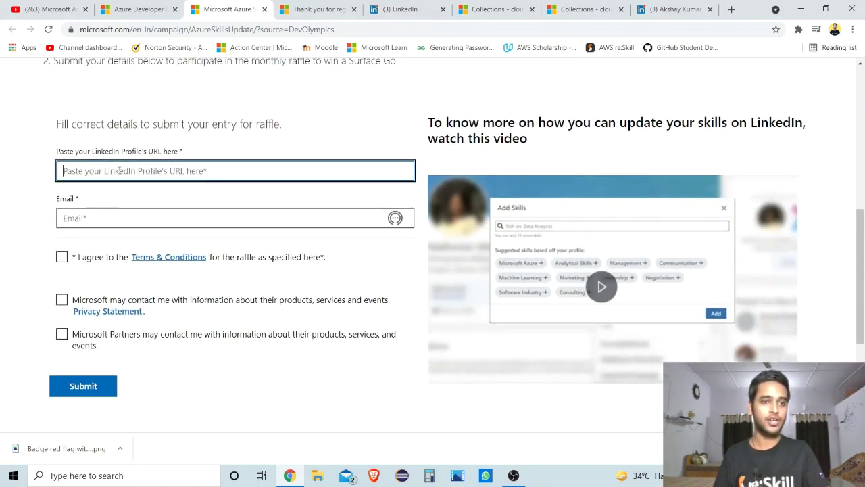
left_click(152, 198)
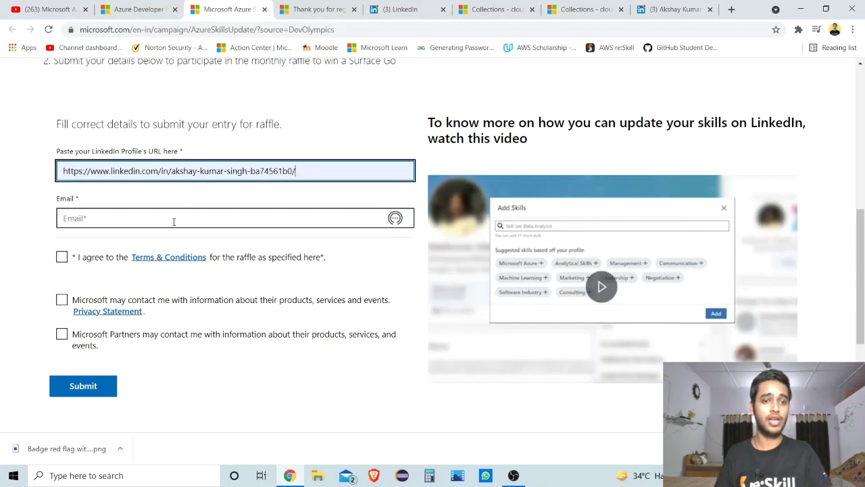
left_click(173, 218)
left_click(172, 239)
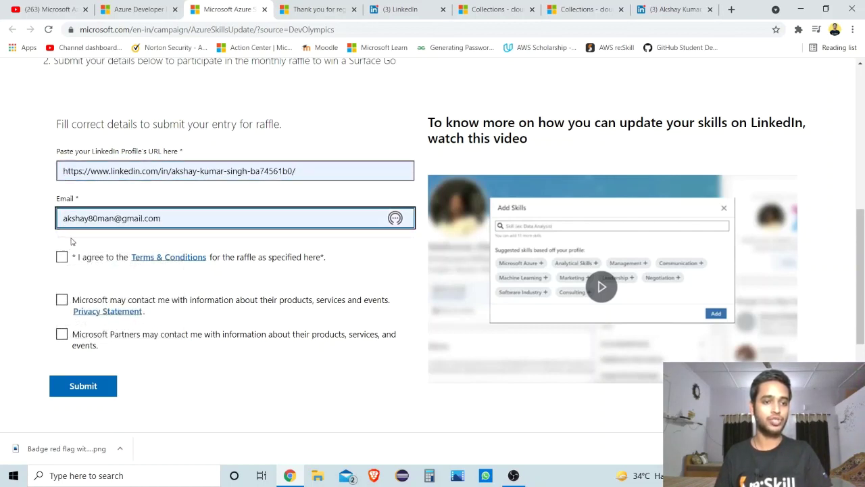
Agree to the raffle's Terms & Conditions, allow contact from Microsoft and Microsoft Partners, and submit the entry.
left_click(62, 257)
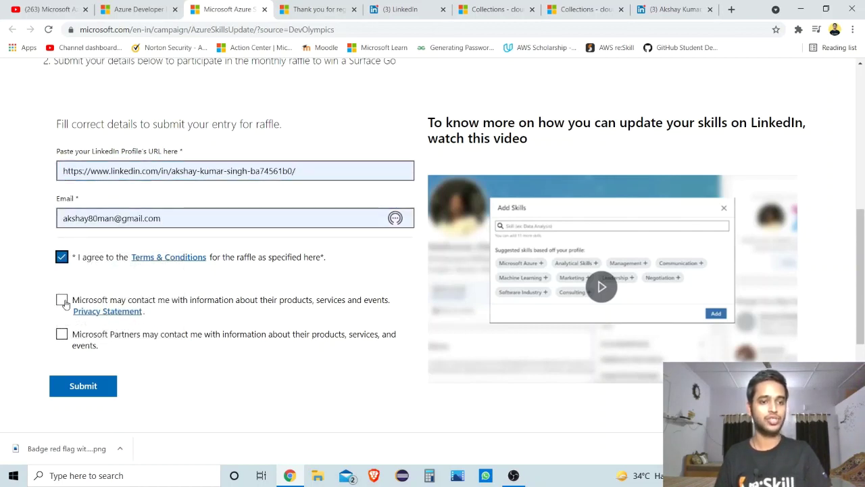
left_click(62, 300)
left_click(62, 333)
left_click(83, 386)
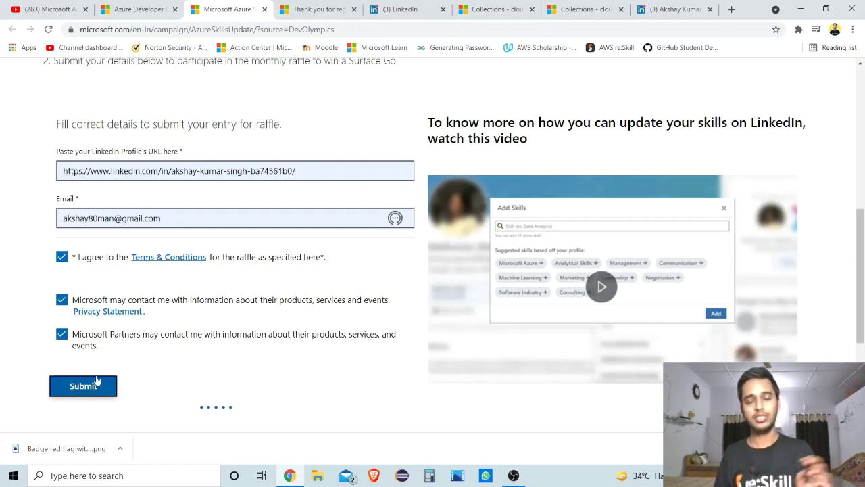
scroll(97, 379, "down", 1)
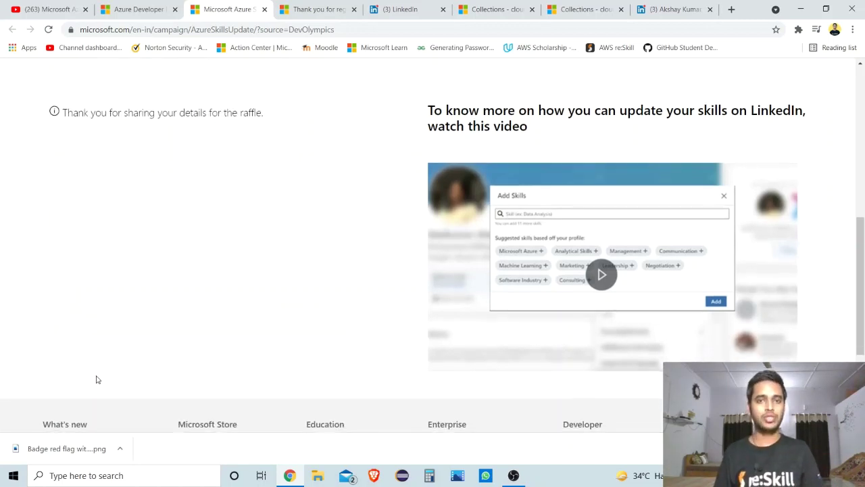
scroll(97, 380, "up", 6)
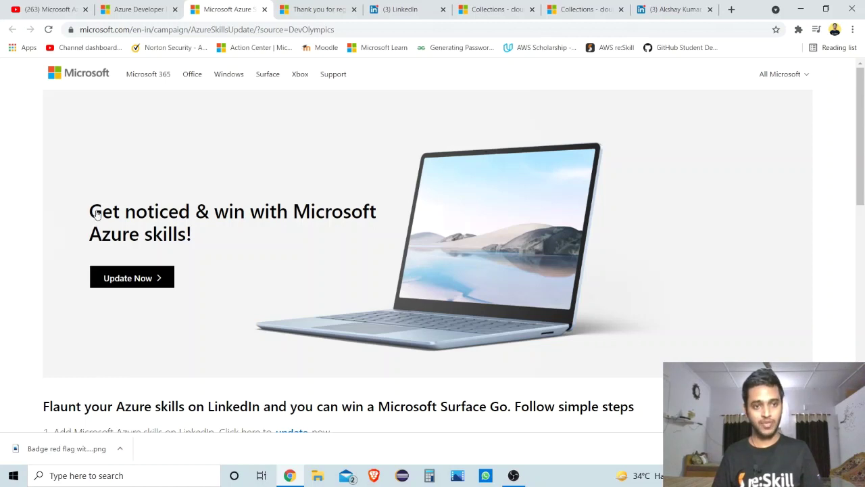
left_click_drag(97, 211, 205, 237)
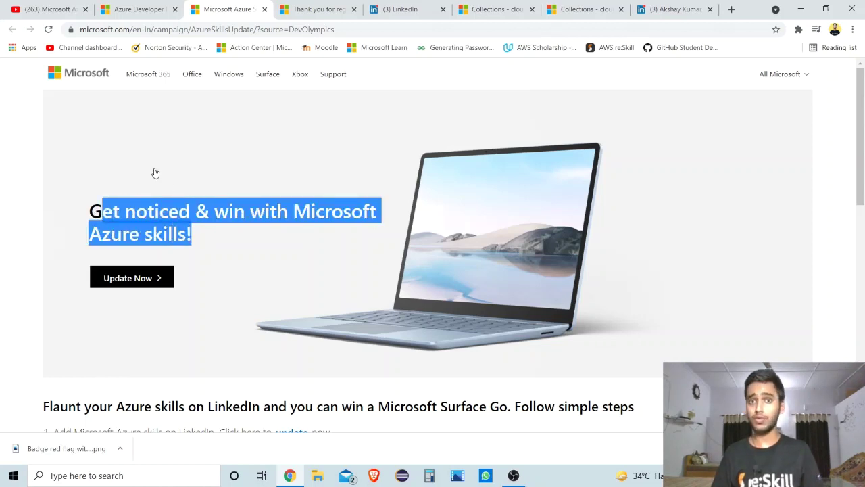
Switch to the YouTube video about the Microsoft Azure Developer League and view the uploads on its Career Edge channel page.
left_click(67, 10)
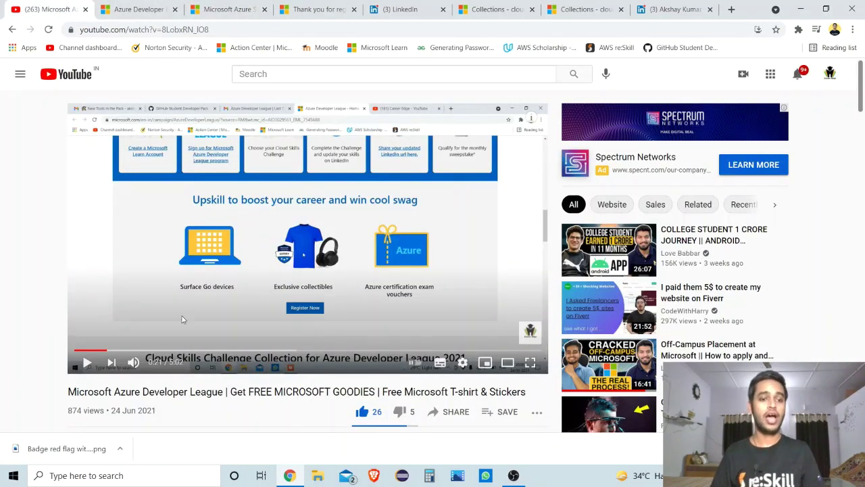
scroll(132, 420, "down", 2)
left_click(81, 350)
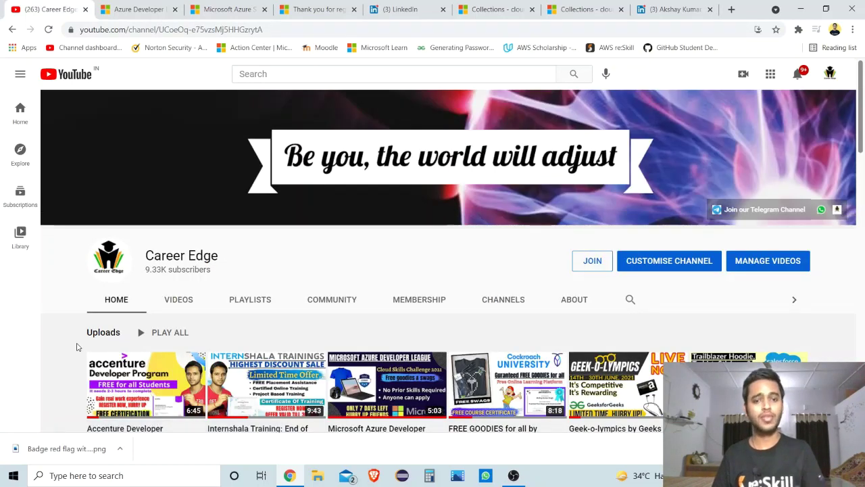
scroll(78, 346, "down", 1)
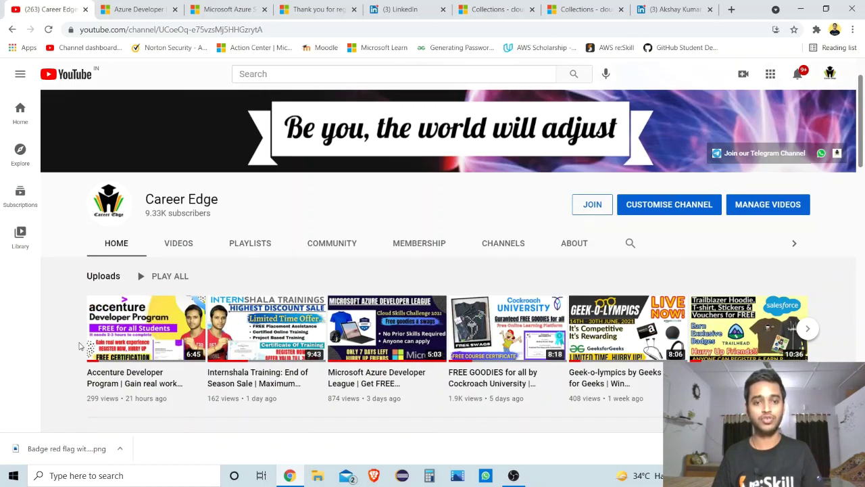